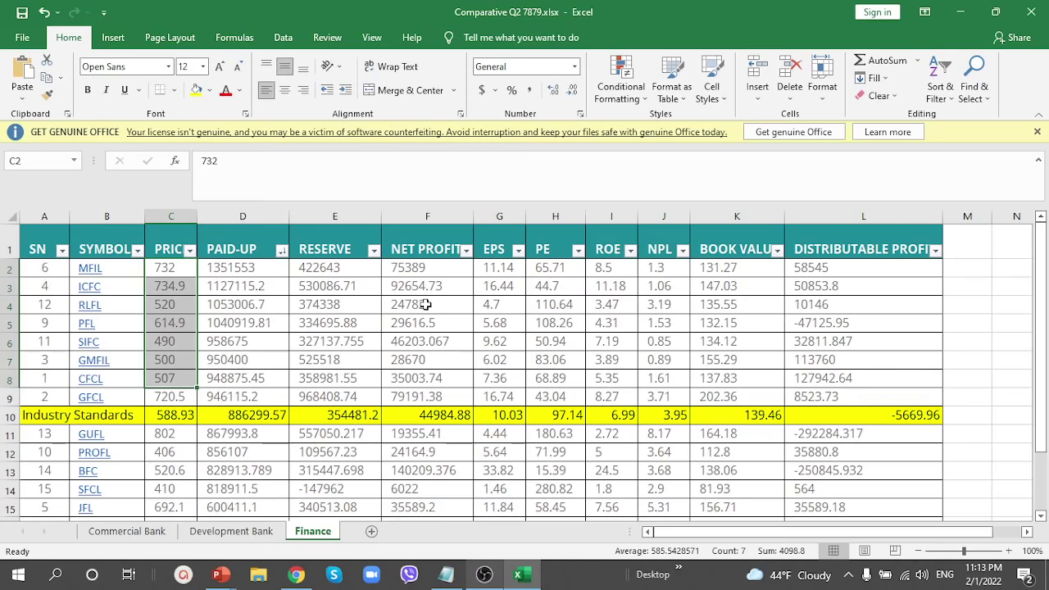
Step: Sort the finance company table by RESERVE from largest to smallest, and again from smallest to largest
mouse_move(96, 345)
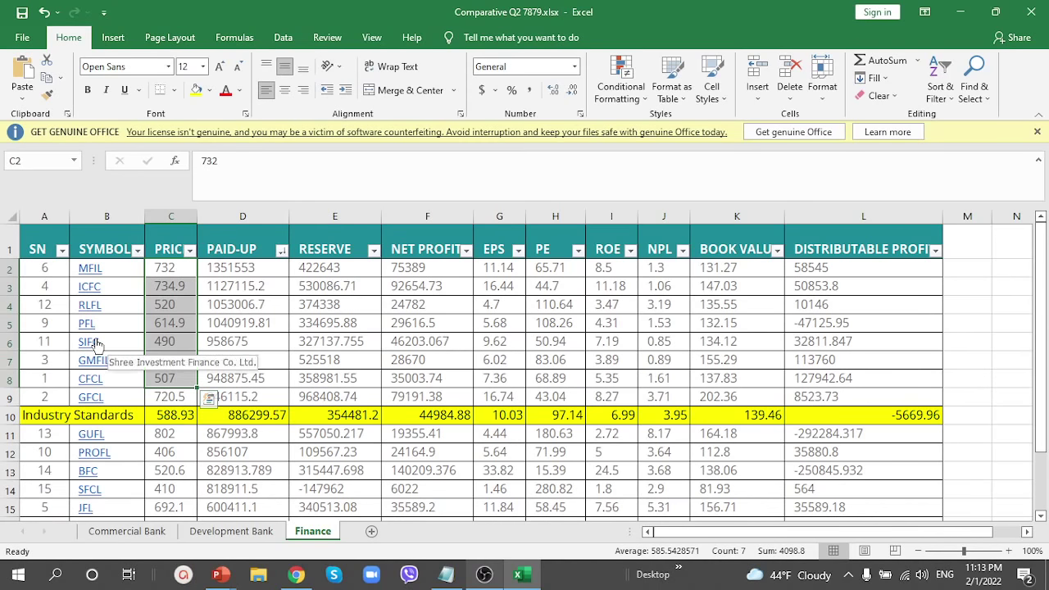
mouse_move(93, 373)
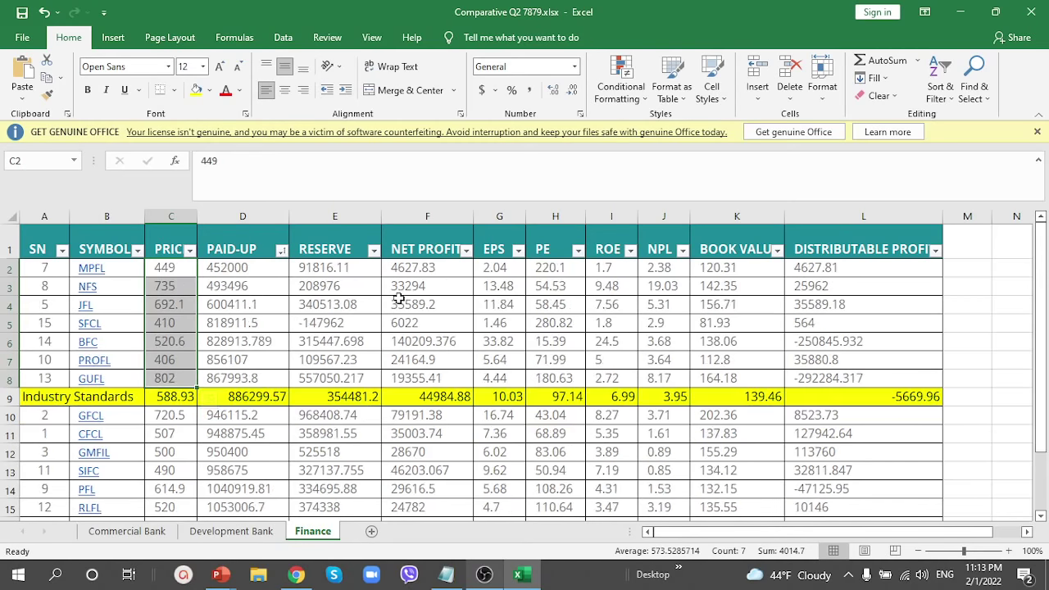
click(374, 250)
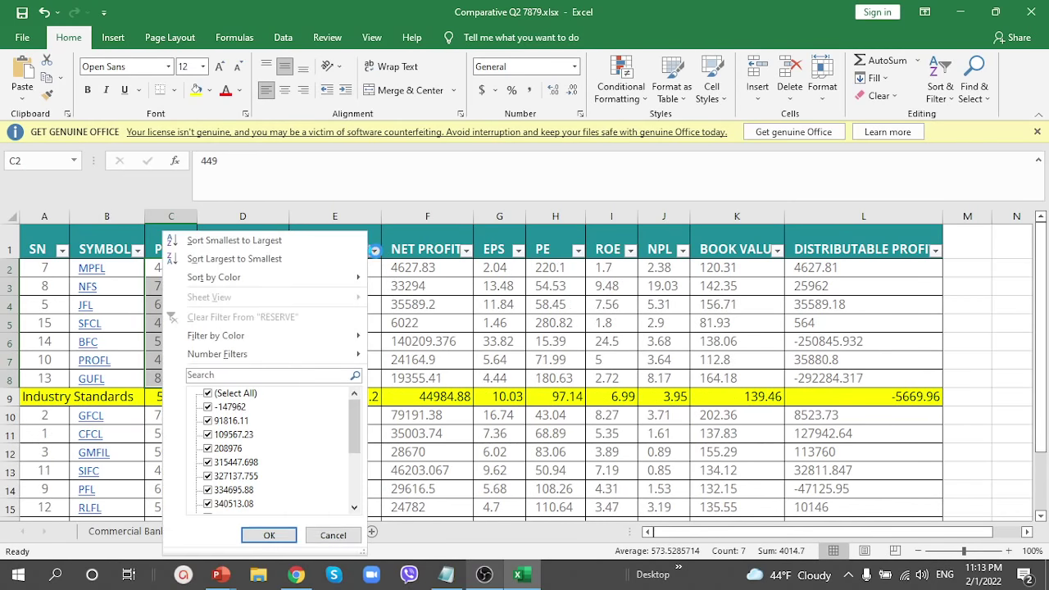
click(262, 261)
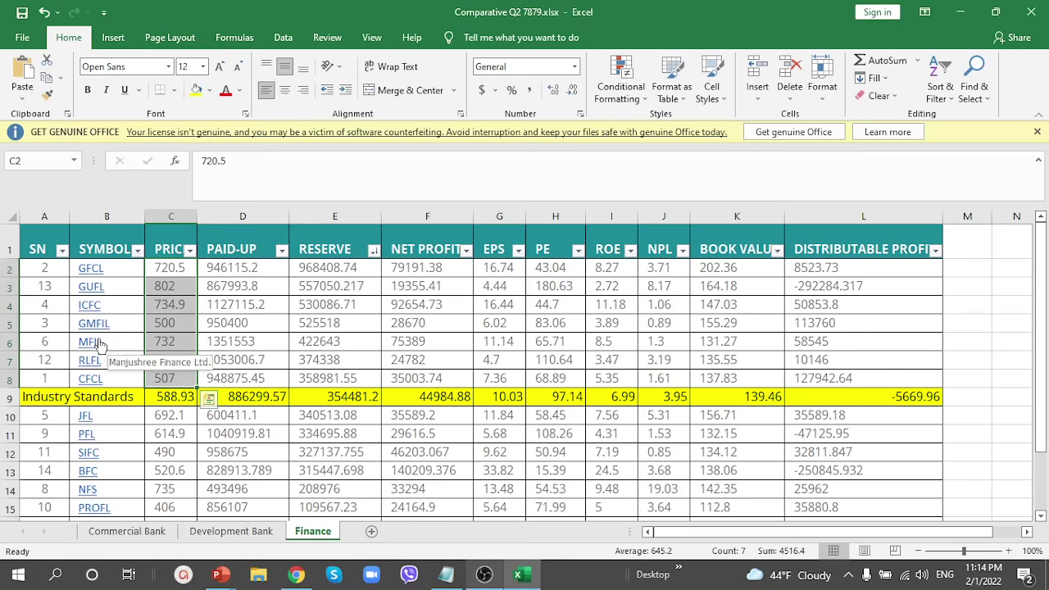
click(376, 250)
click(344, 240)
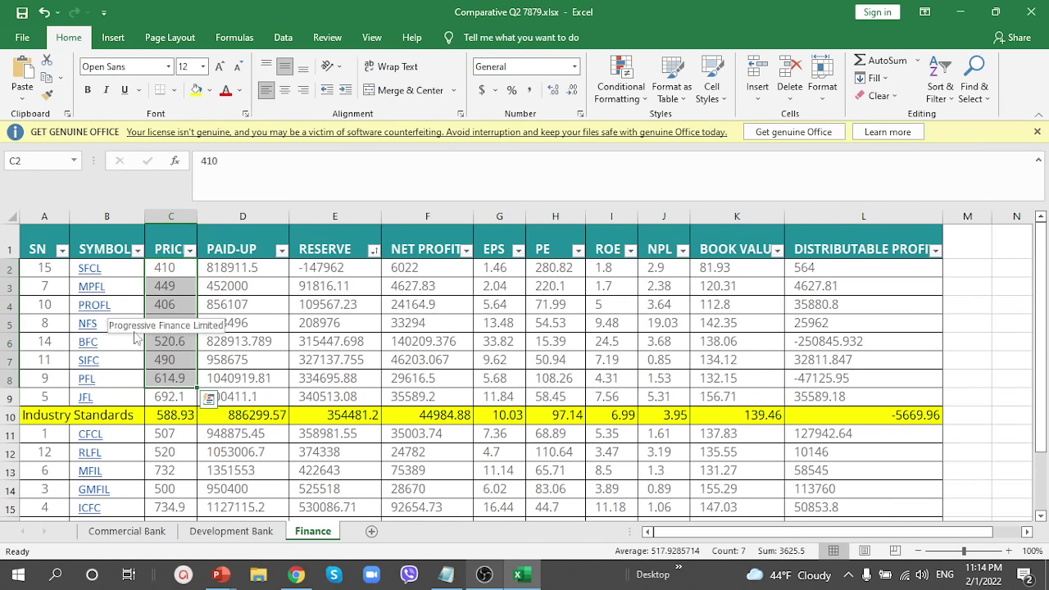
Step: Select the whole NET PROFIT column to examine its values
click(467, 251)
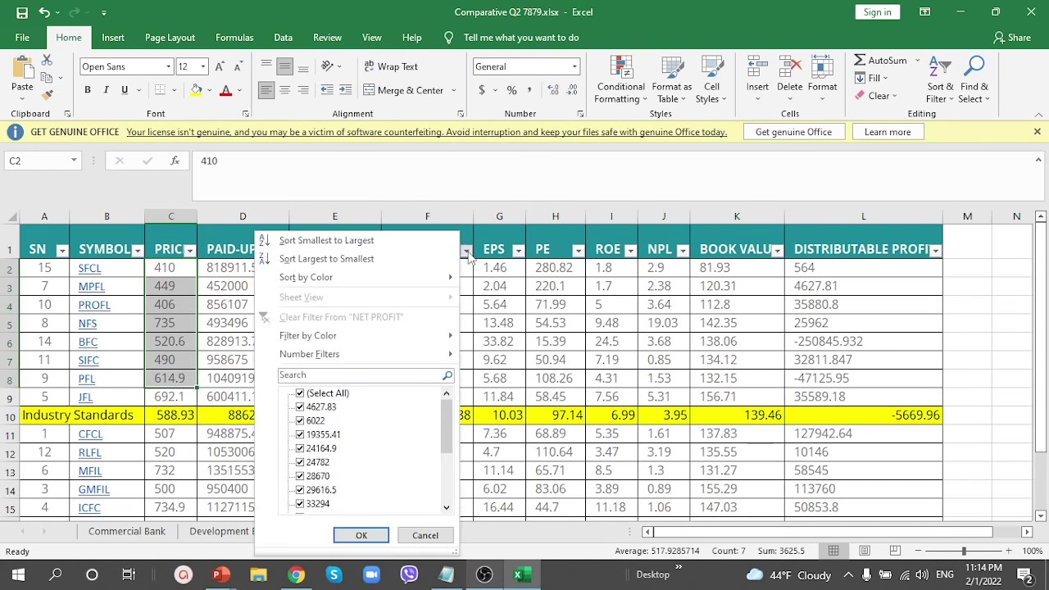
click(472, 219)
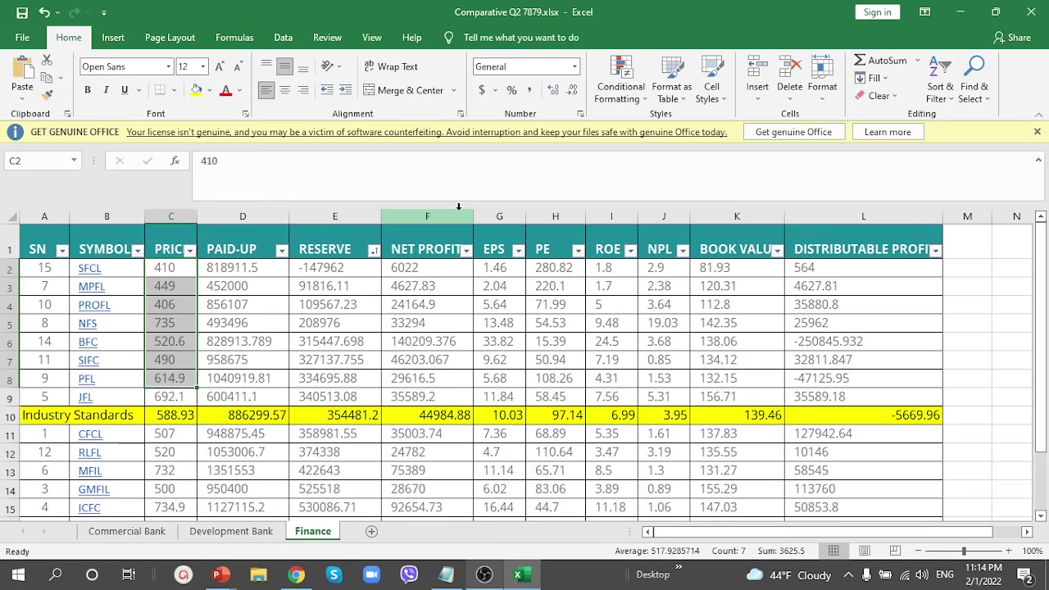
click(459, 210)
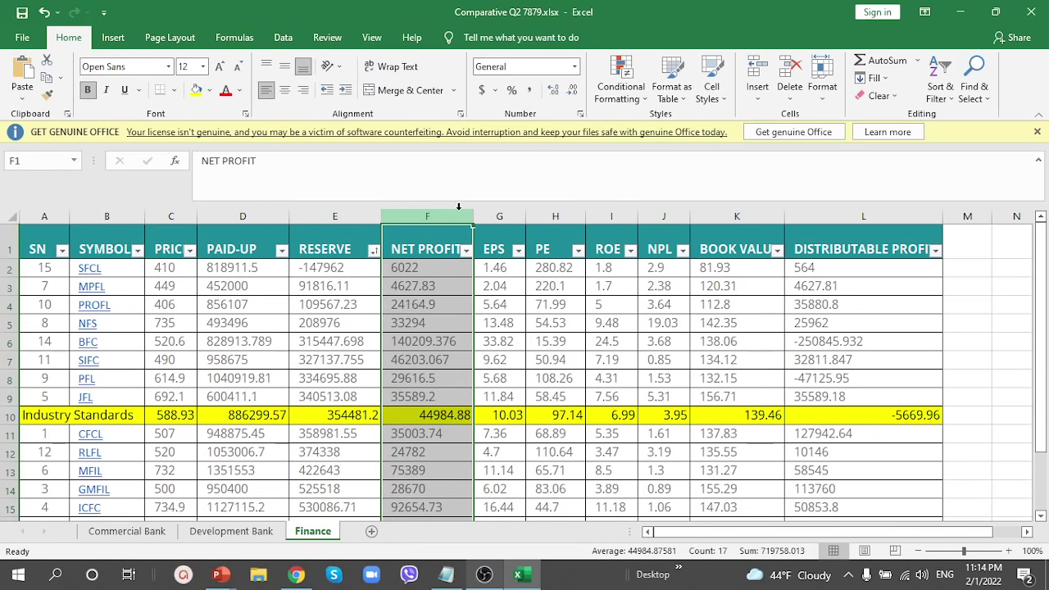
Step: Sort the table by EPS from largest to smallest and examine the companies below the Industry Standards row
click(493, 215)
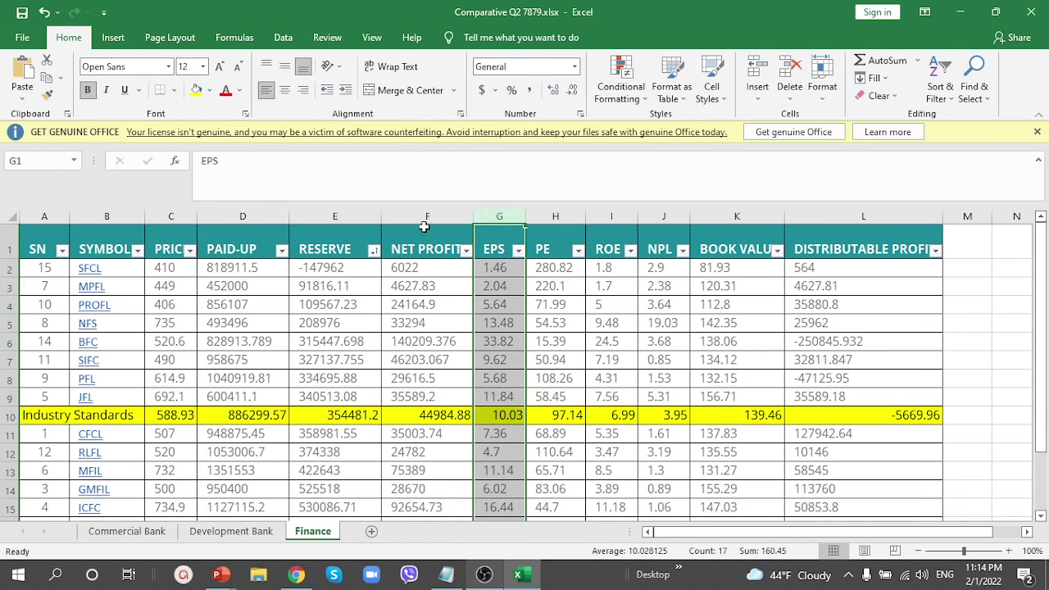
click(517, 250)
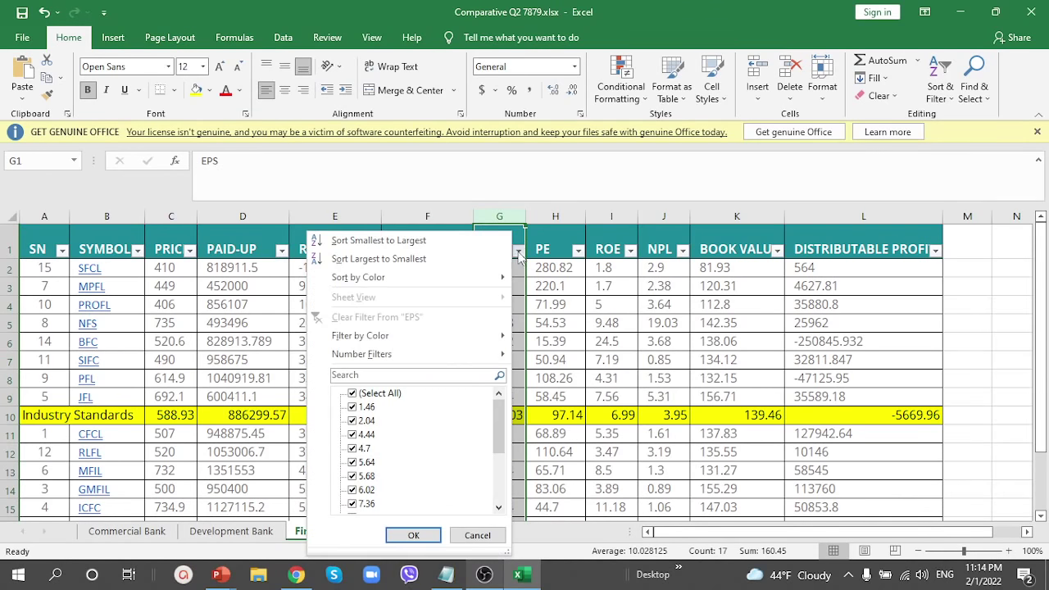
click(358, 260)
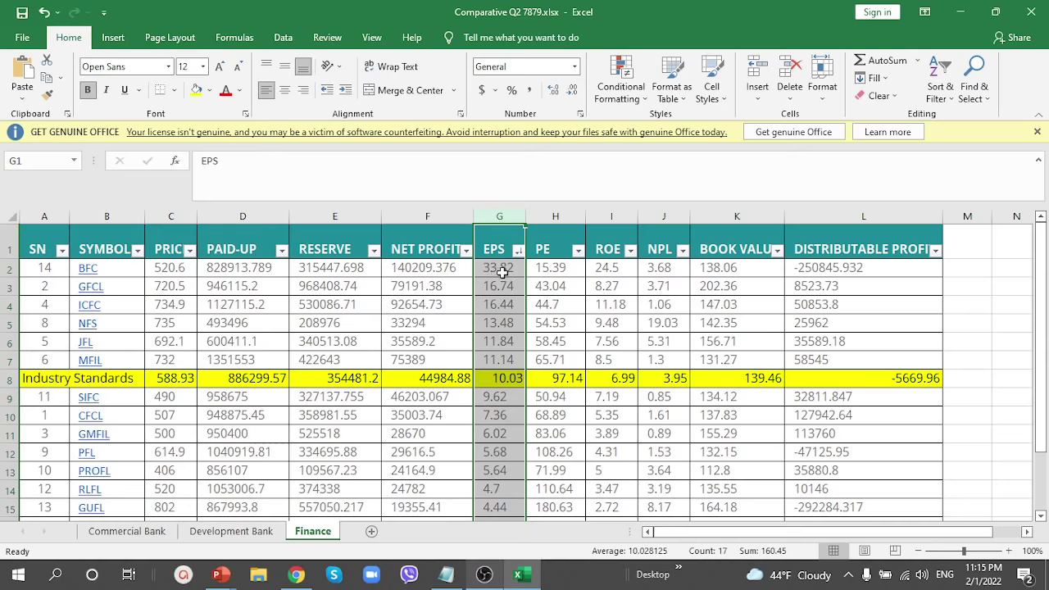
scroll(523, 394, down, 2)
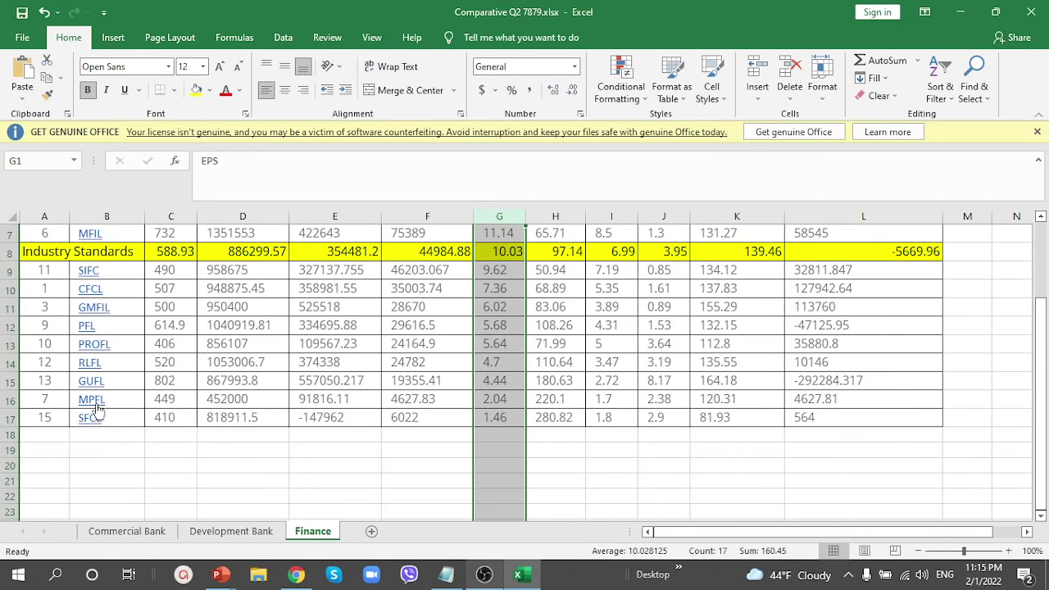
mouse_move(97, 405)
mouse_move(94, 386)
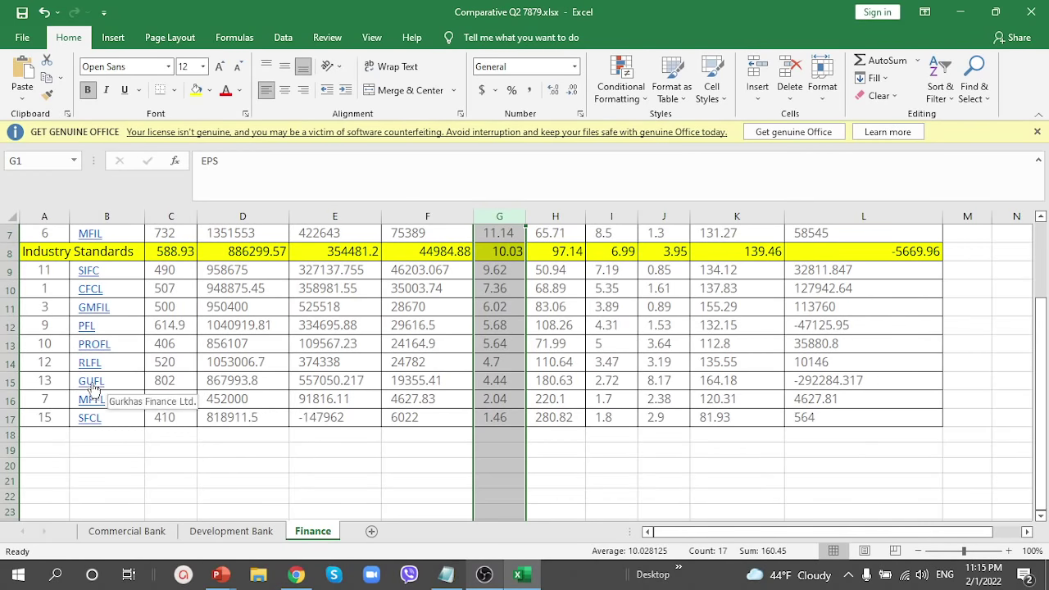
mouse_move(90, 365)
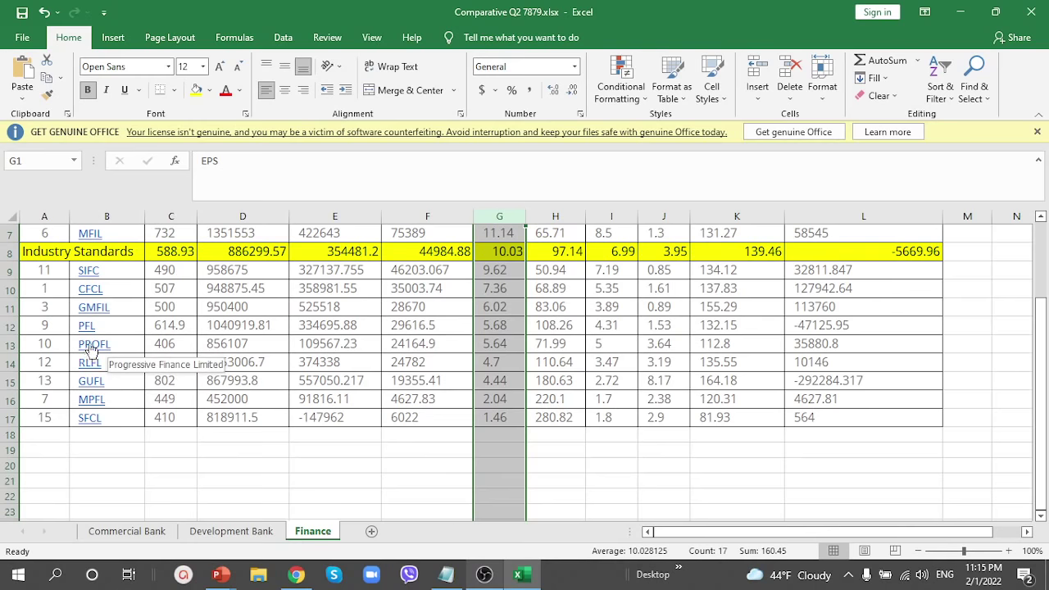
scroll(642, 425, up, 2)
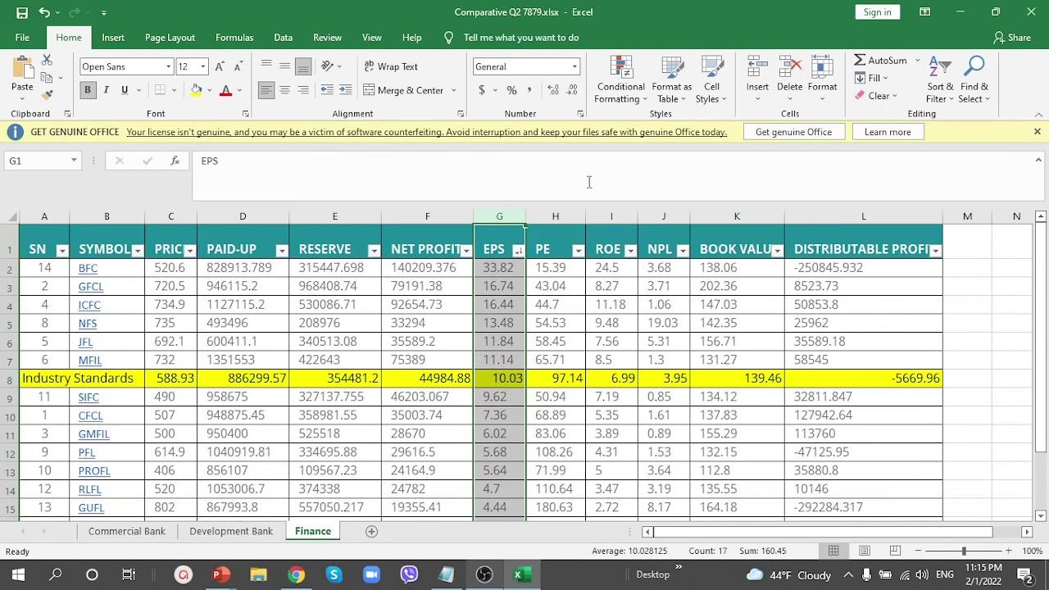
Step: Sort the table by PE from largest to smallest, and again from smallest to largest
click(577, 251)
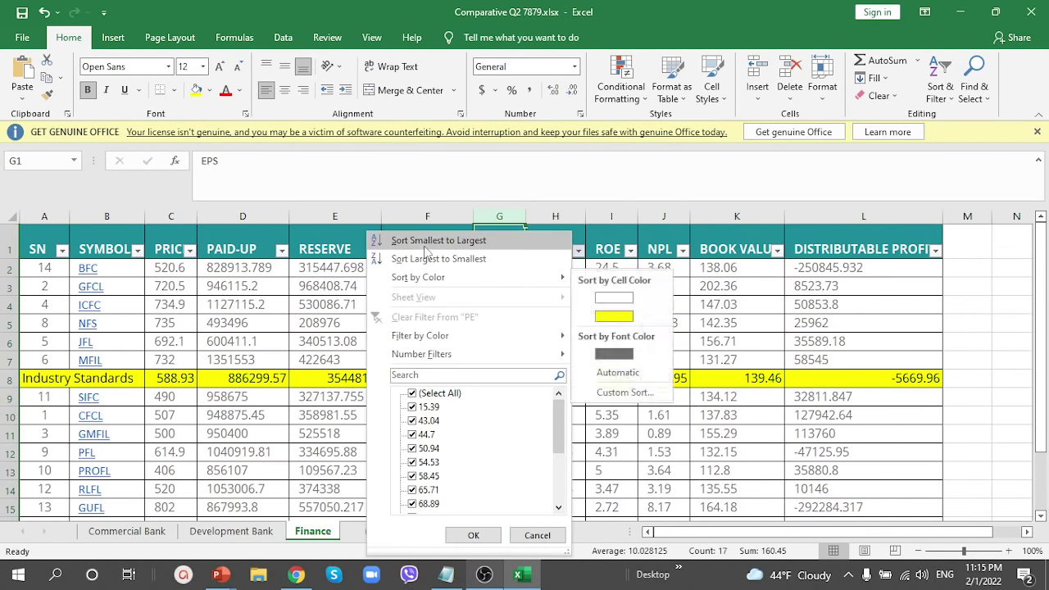
click(431, 259)
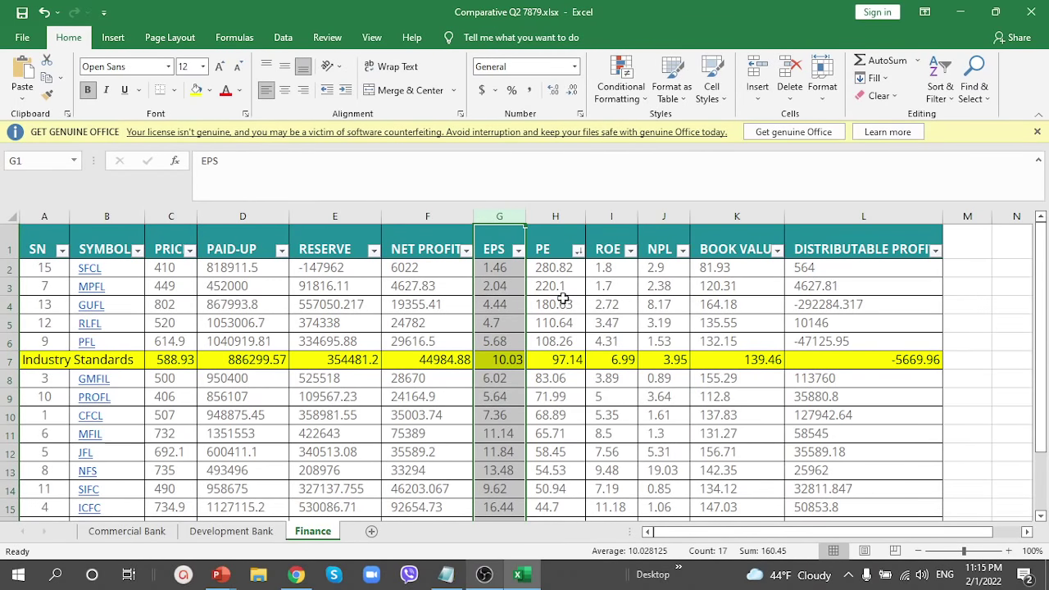
click(554, 268)
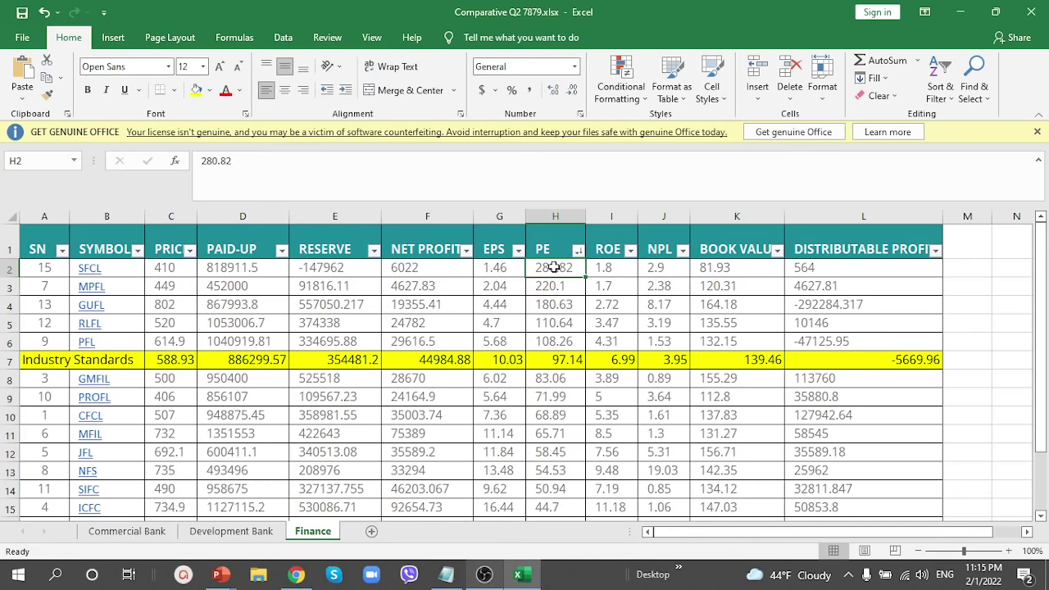
mouse_move(97, 273)
click(578, 250)
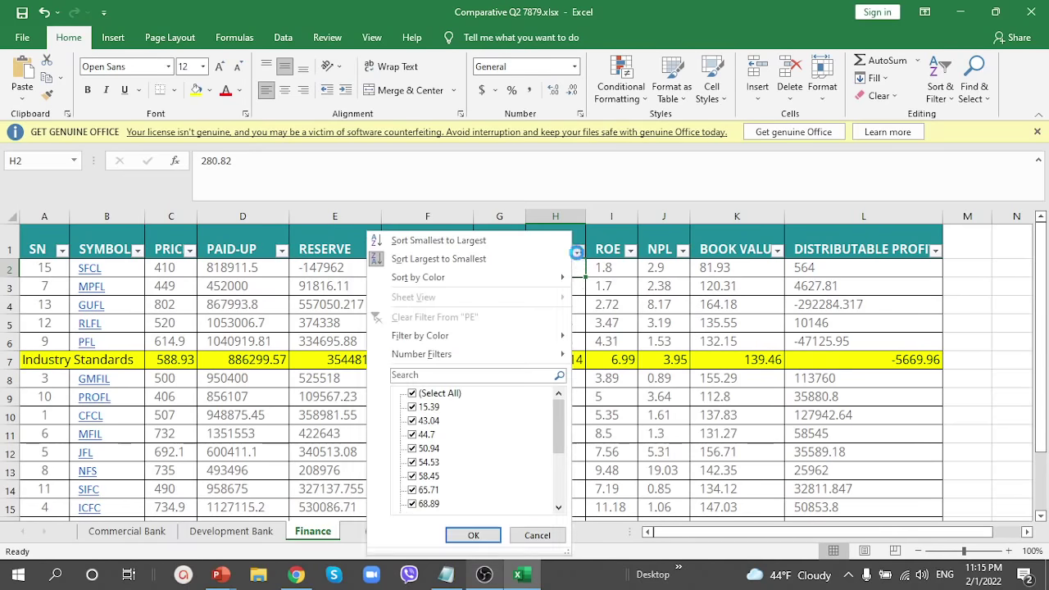
click(437, 242)
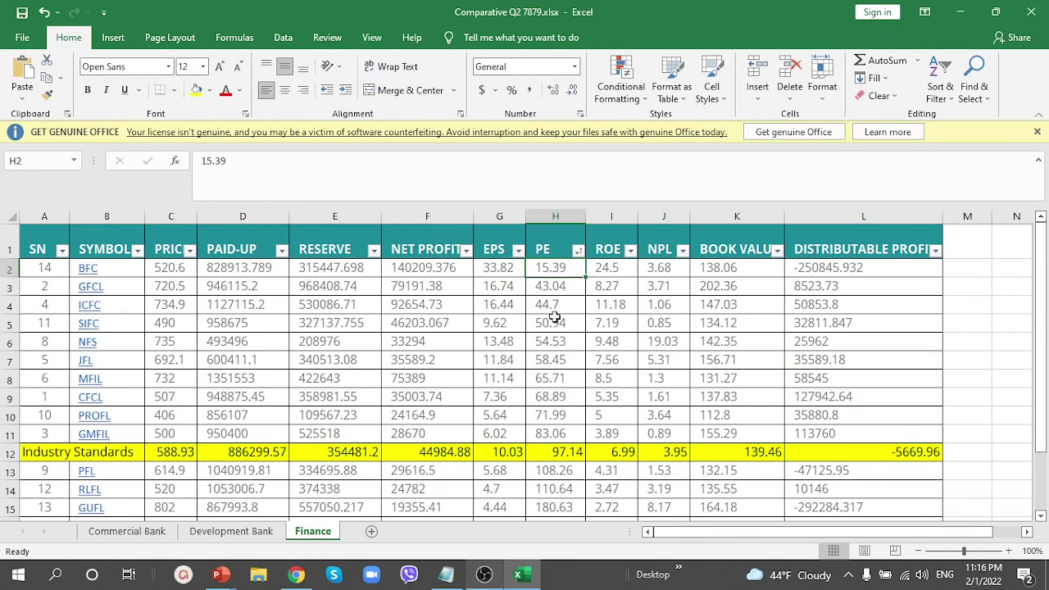
Step: Examine the lowest PE values in the PE column and compare them with the Industry Standards PE
click(565, 294)
click(565, 273)
click(564, 283)
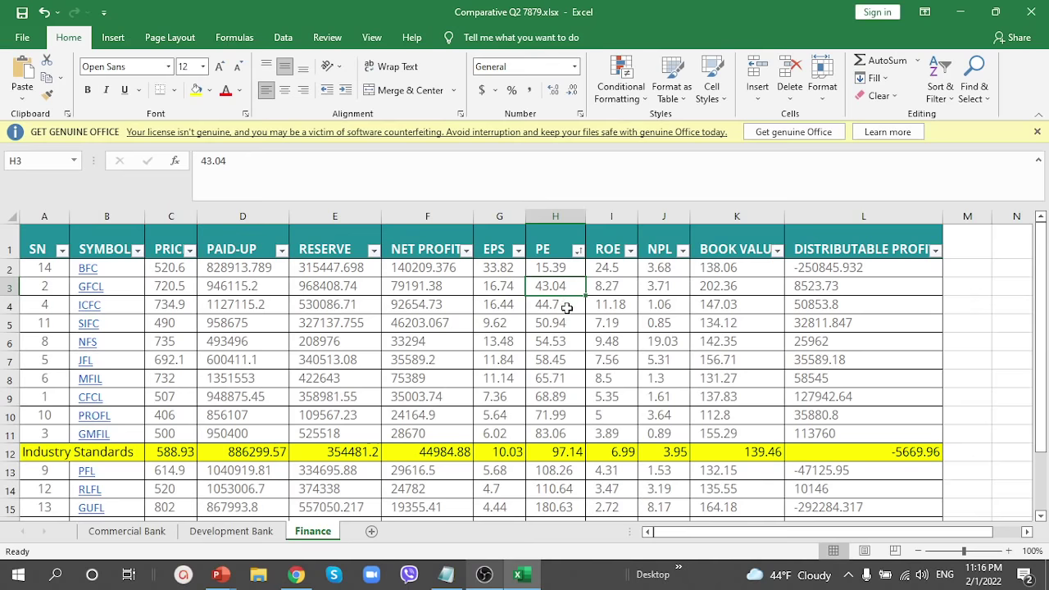
click(567, 306)
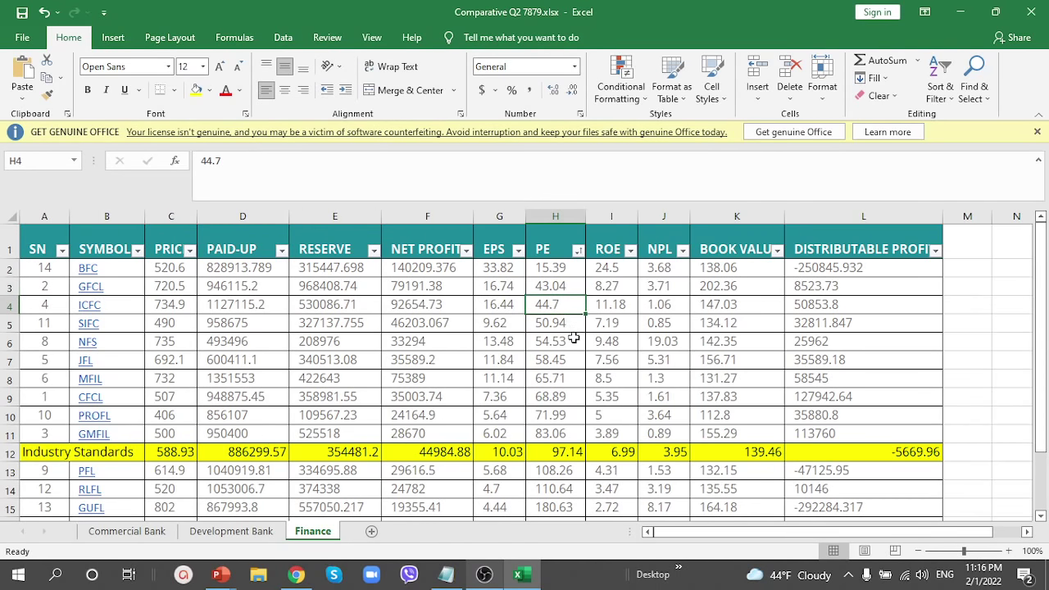
click(568, 325)
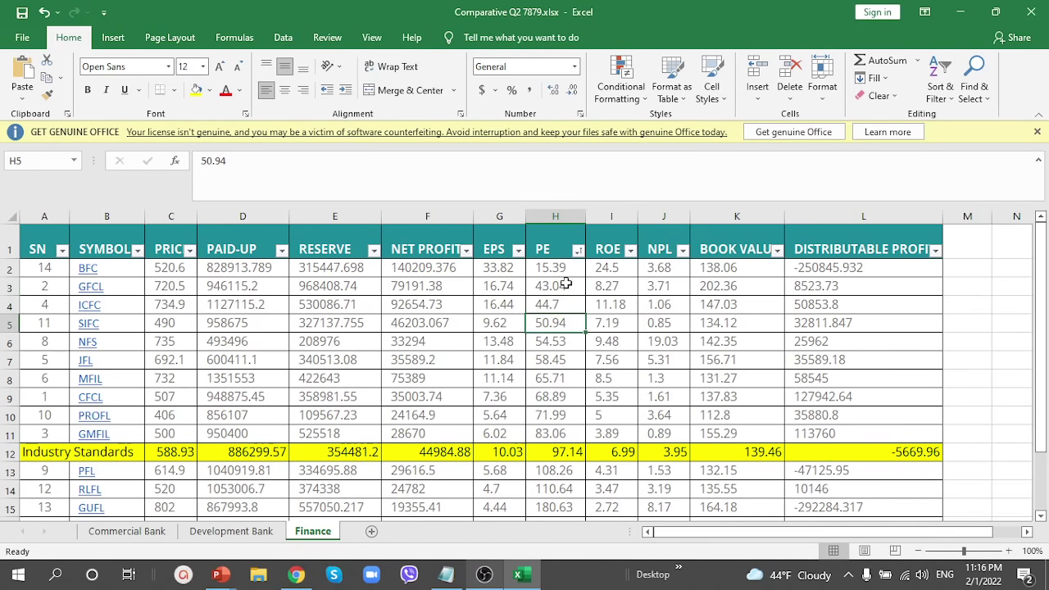
drag(565, 271, 565, 292)
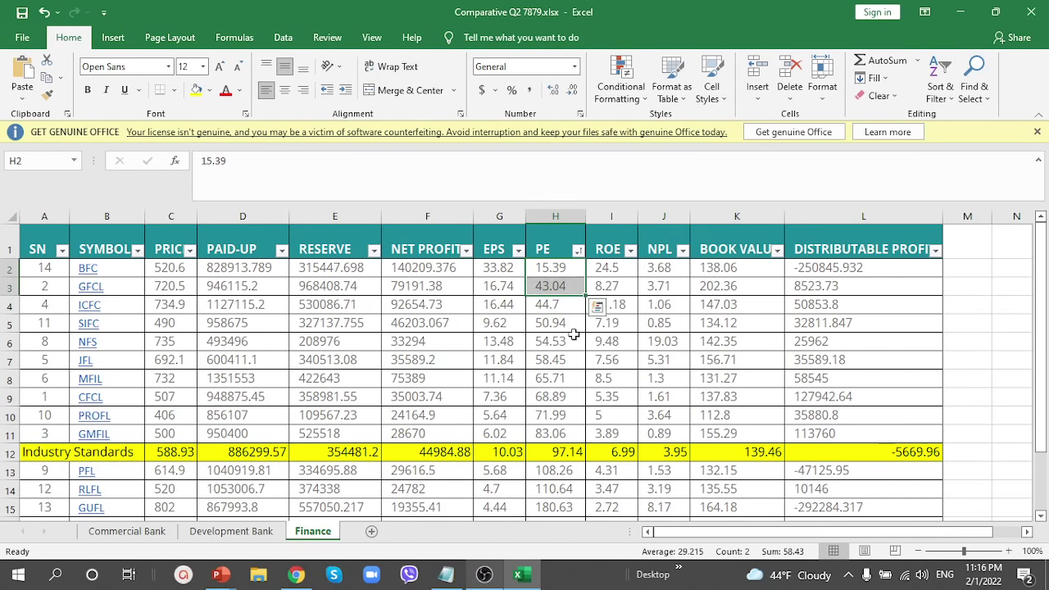
click(563, 450)
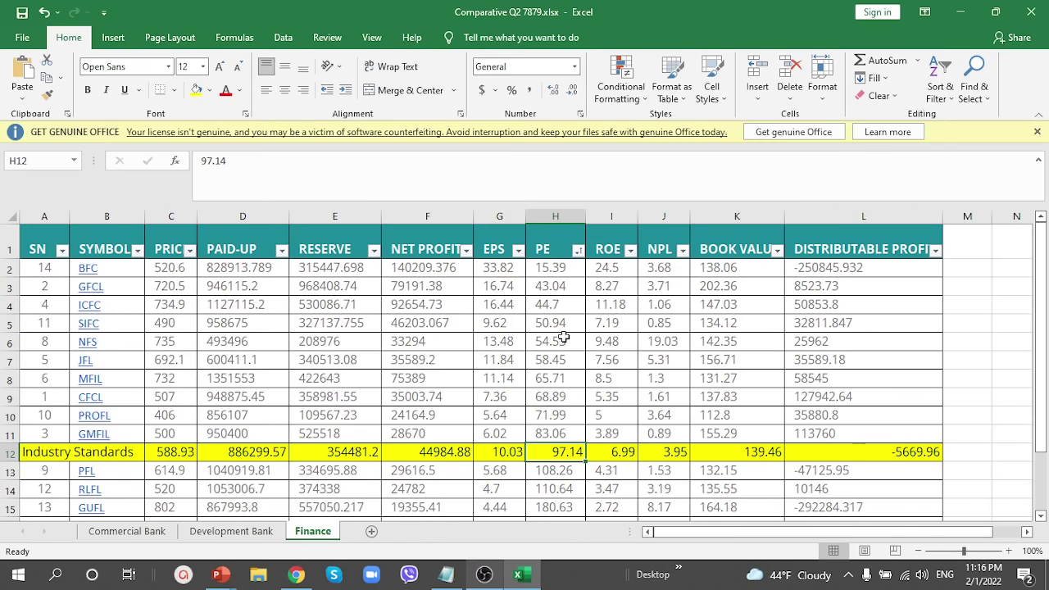
drag(550, 272, 561, 338)
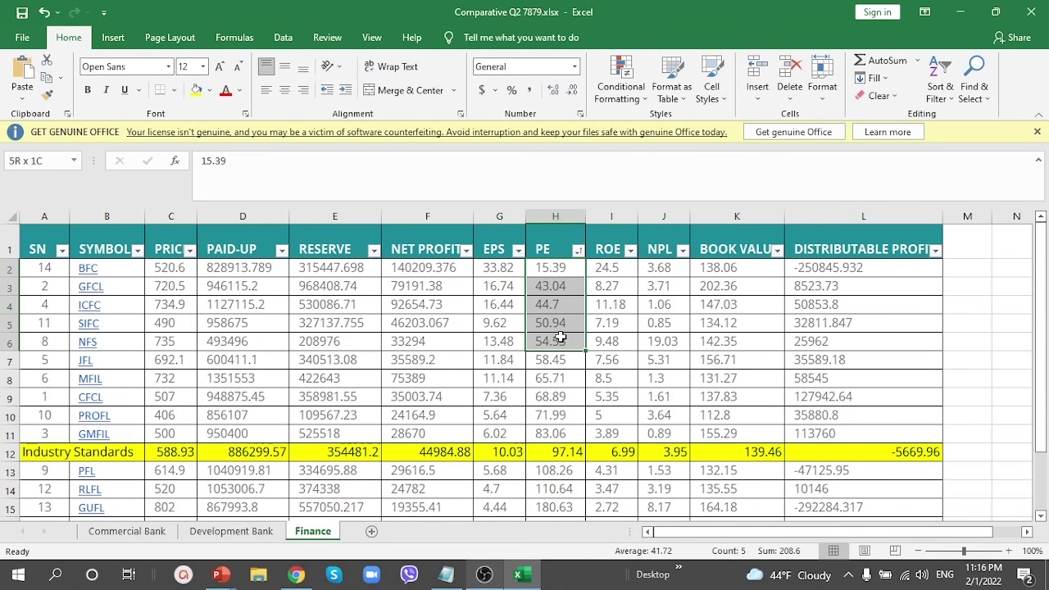
drag(561, 338, 561, 338)
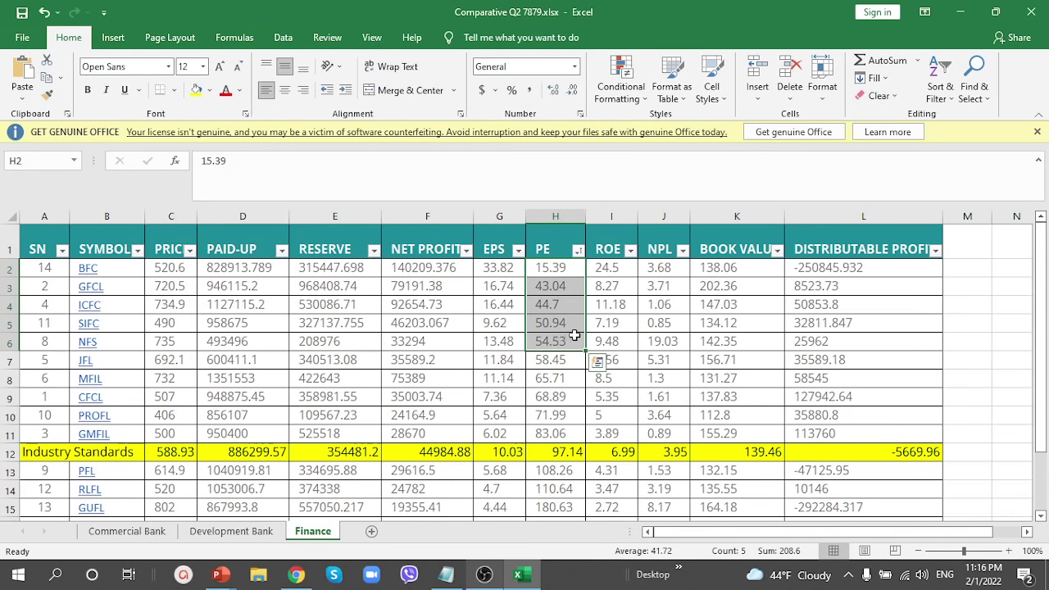
Step: Sort the table by ROE from largest to smallest and compare the companies' ROE values with the Industry Standards row
click(630, 250)
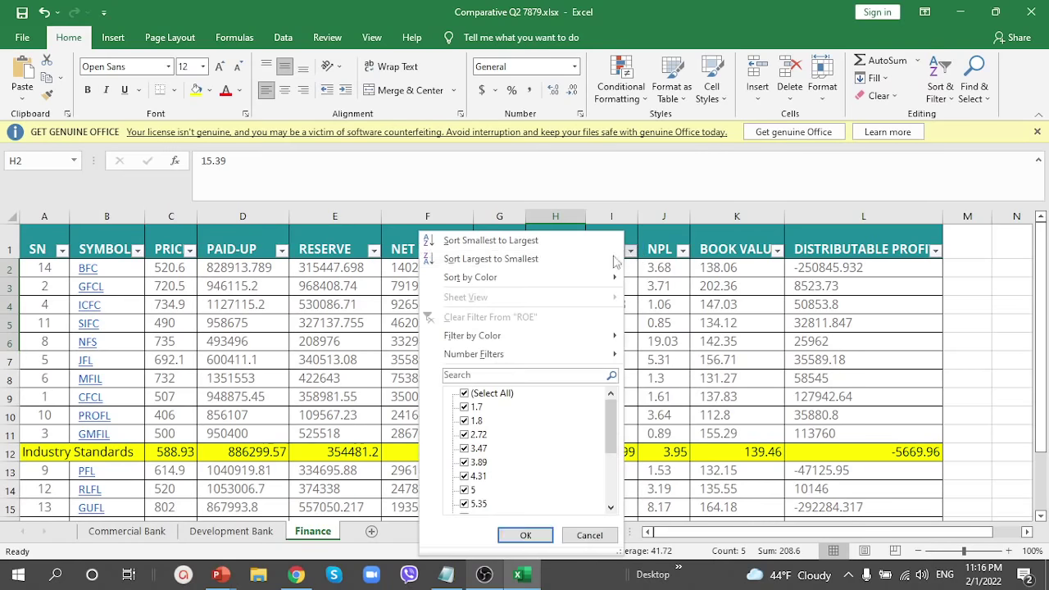
click(503, 192)
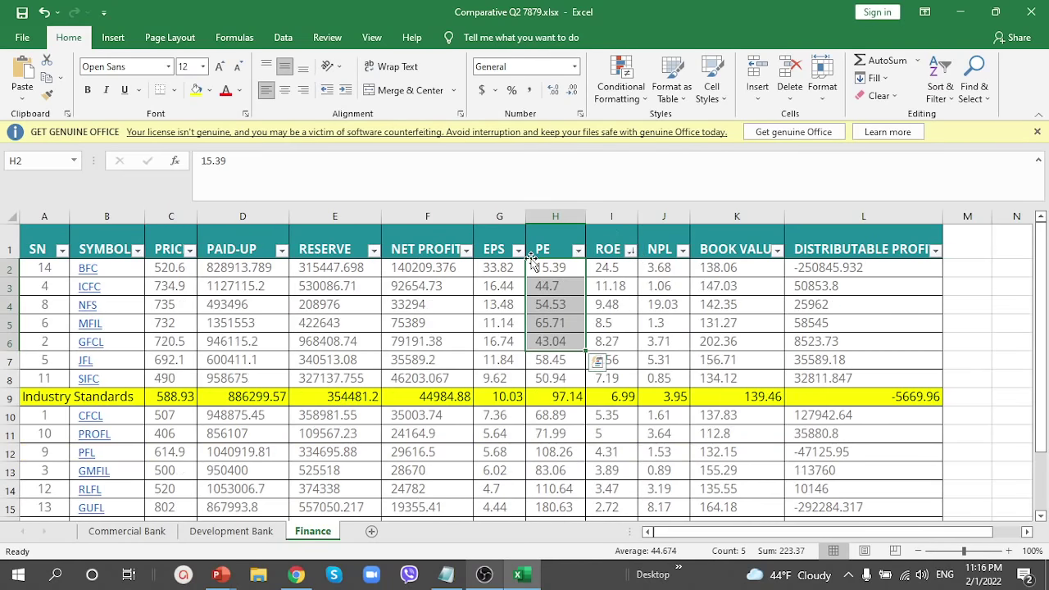
click(620, 270)
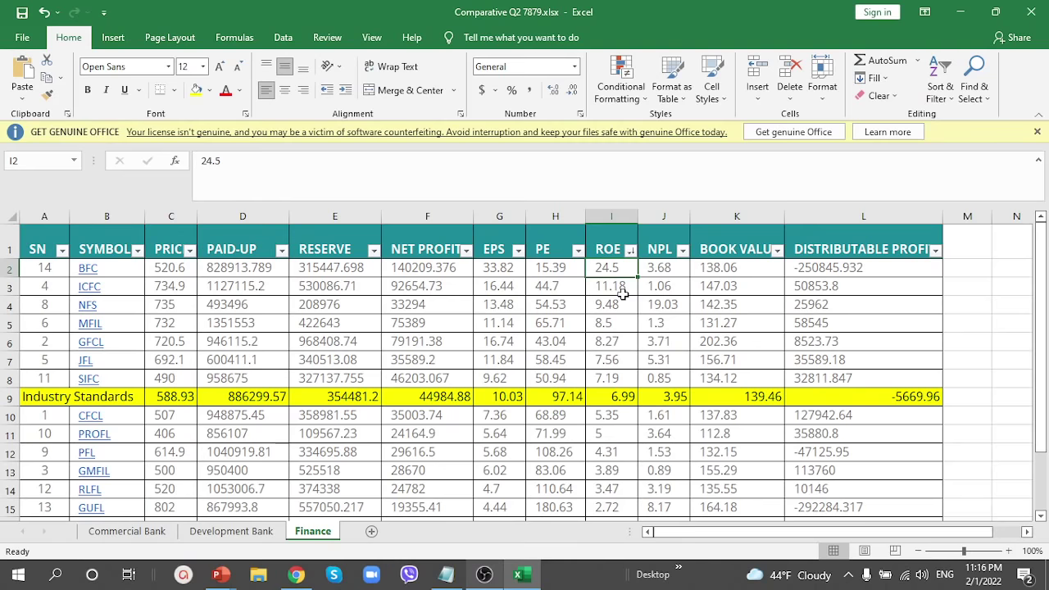
click(623, 293)
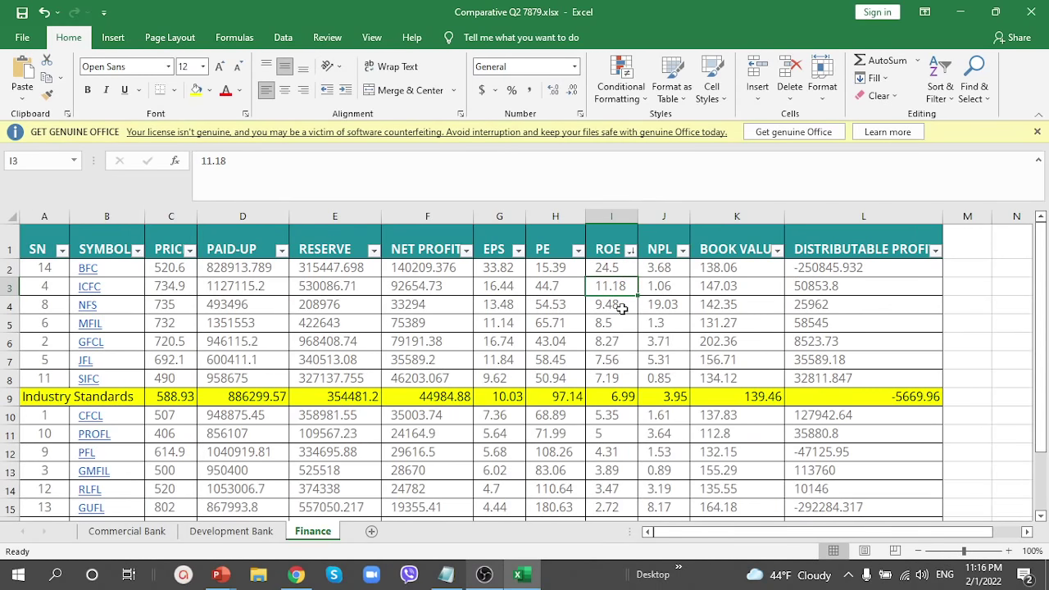
click(623, 308)
click(622, 323)
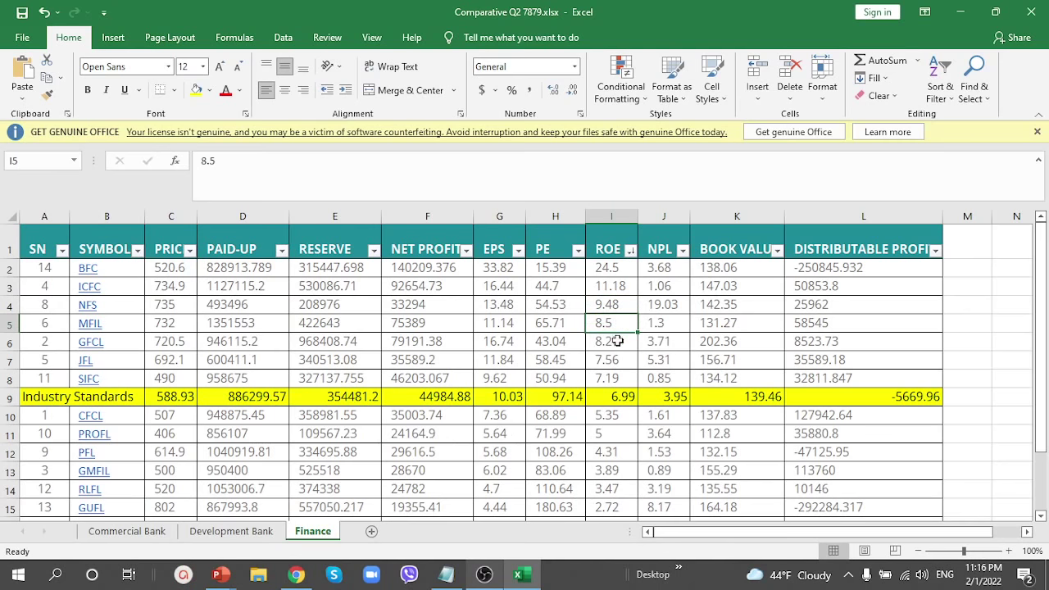
click(616, 341)
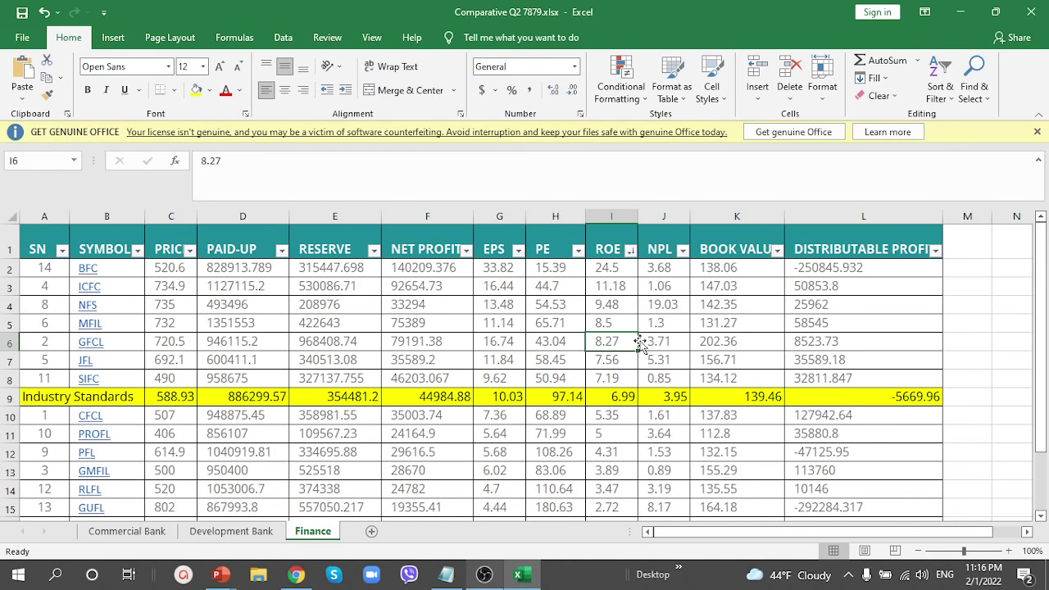
click(627, 396)
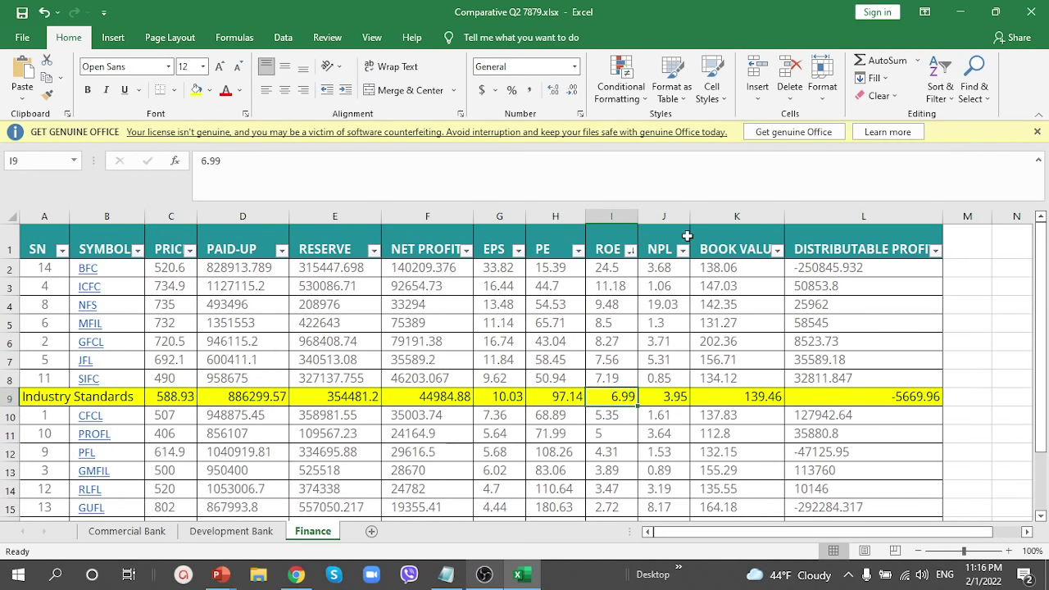
scroll(621, 354, down, 1)
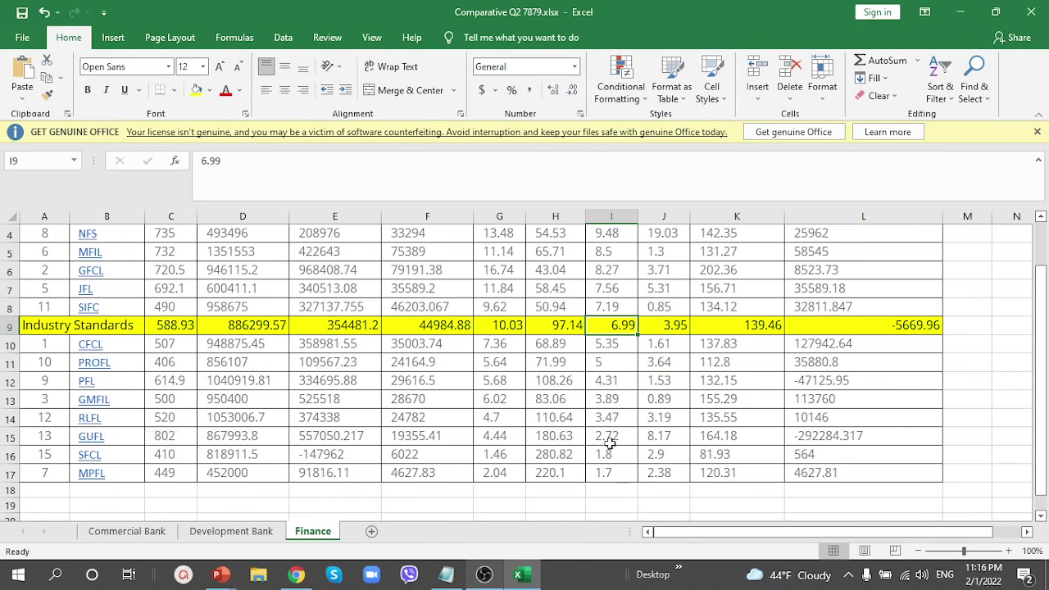
Step: Sort the table by NPL from largest to smallest and compare the highest NPL values with the Industry Standards row
scroll(656, 262, up, 1)
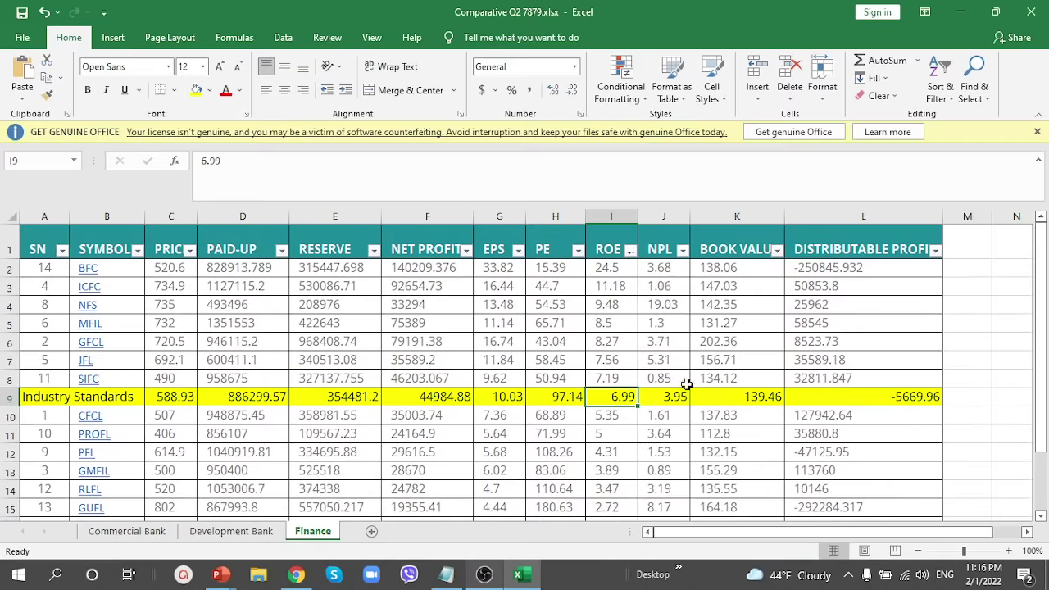
click(683, 250)
click(574, 269)
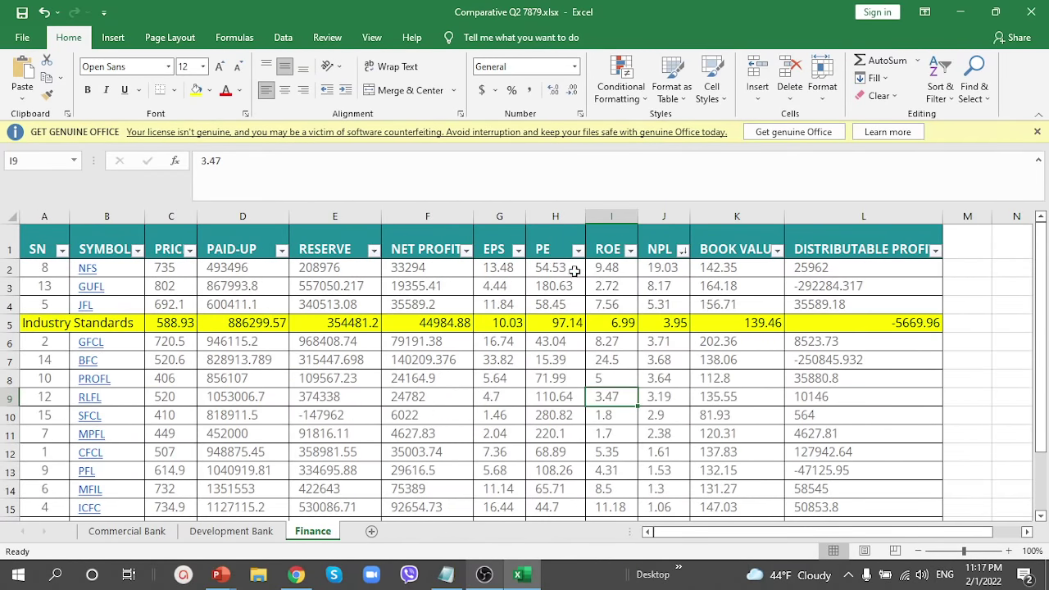
click(677, 286)
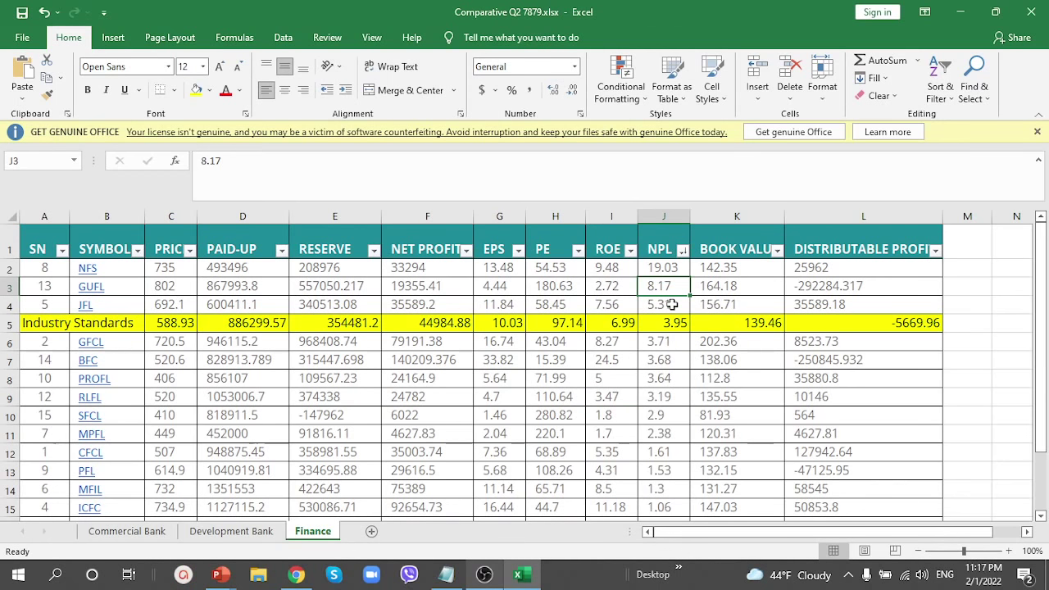
click(672, 304)
click(680, 323)
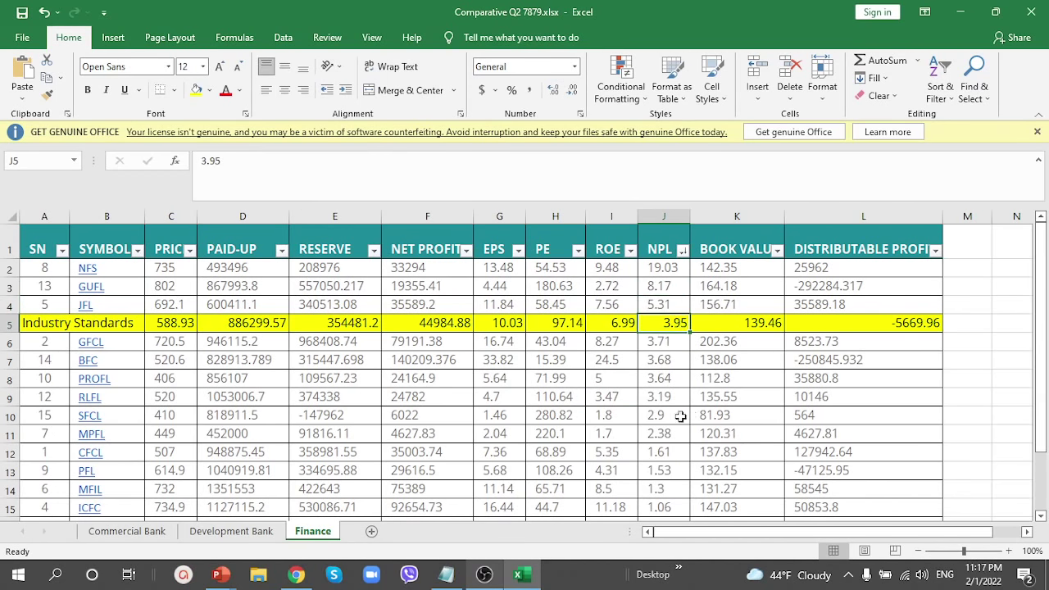
scroll(672, 248, down, 1)
scroll(672, 249, up, 1)
Step: Sort the table by NPL from smallest to largest and identify the companies with the lowest NPL values
click(682, 251)
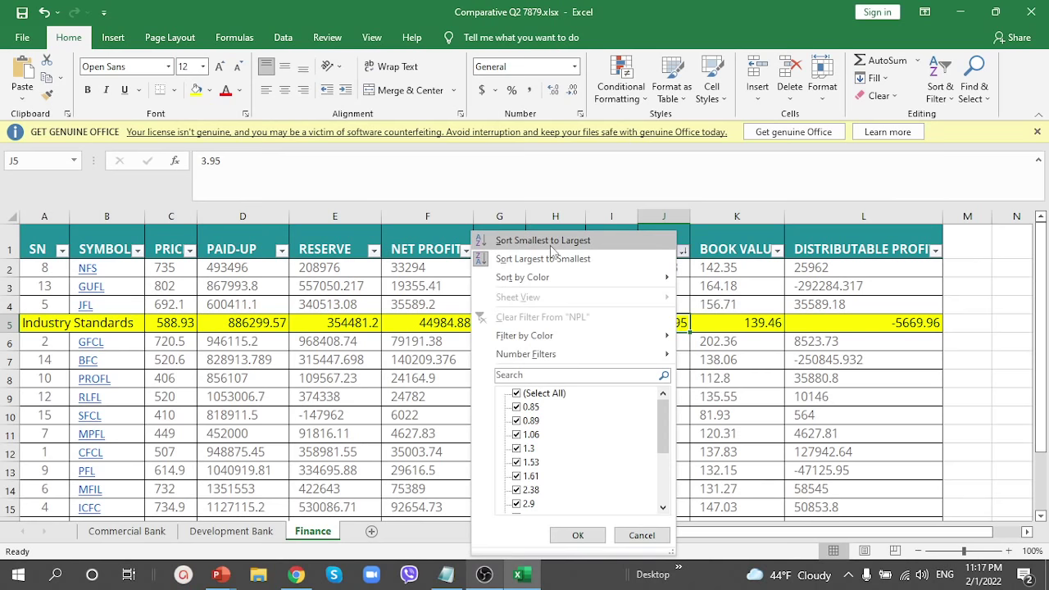
click(550, 245)
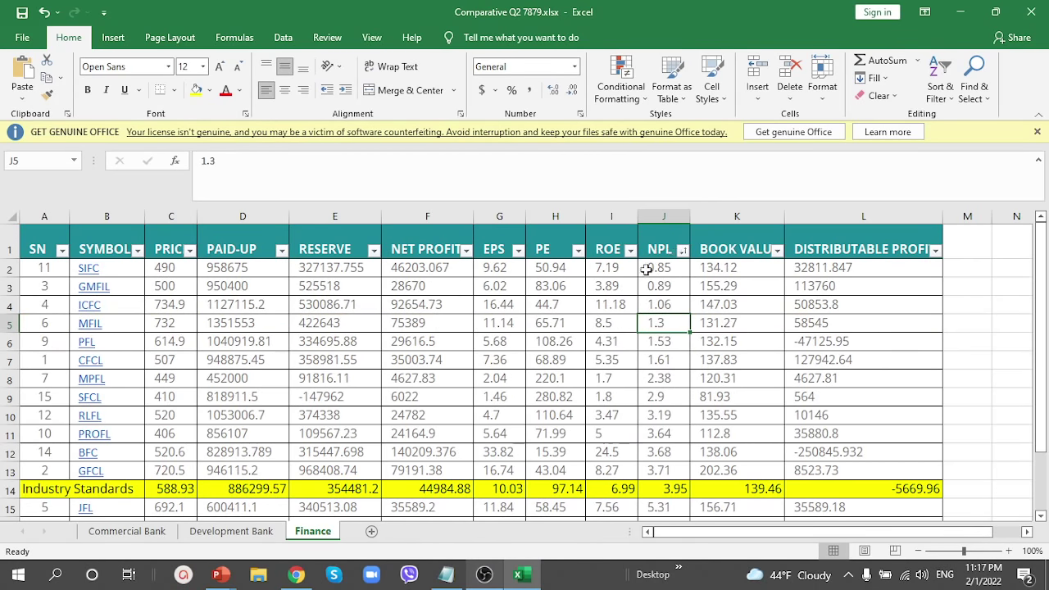
mouse_move(96, 271)
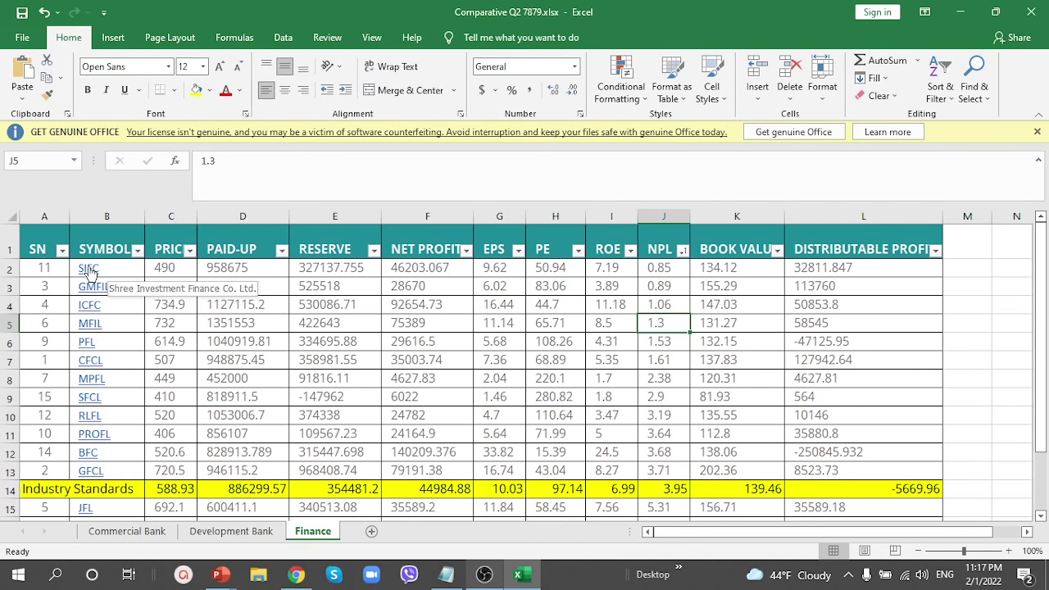
mouse_move(98, 308)
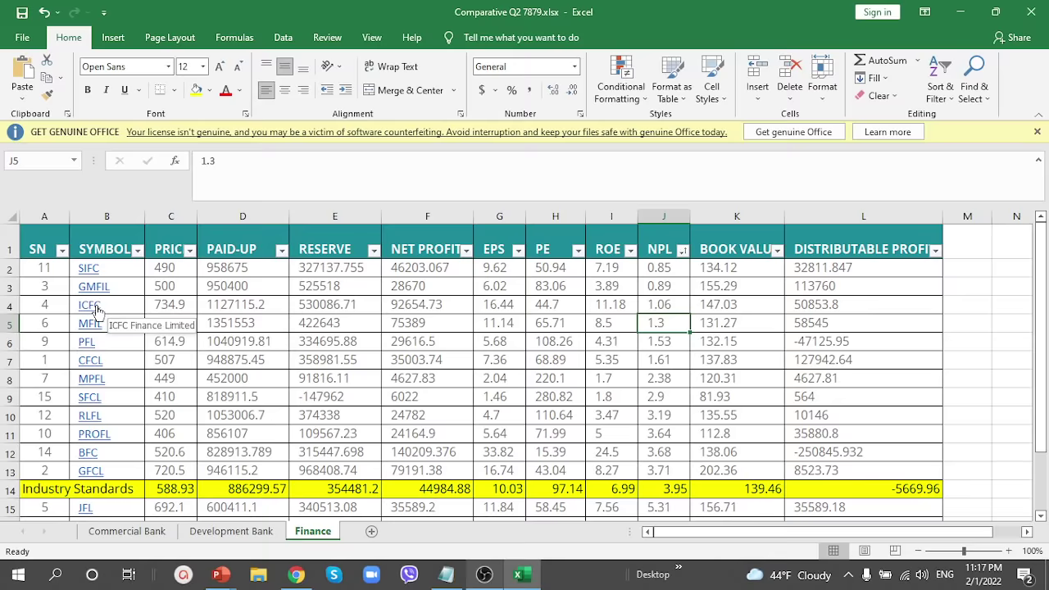
mouse_move(97, 327)
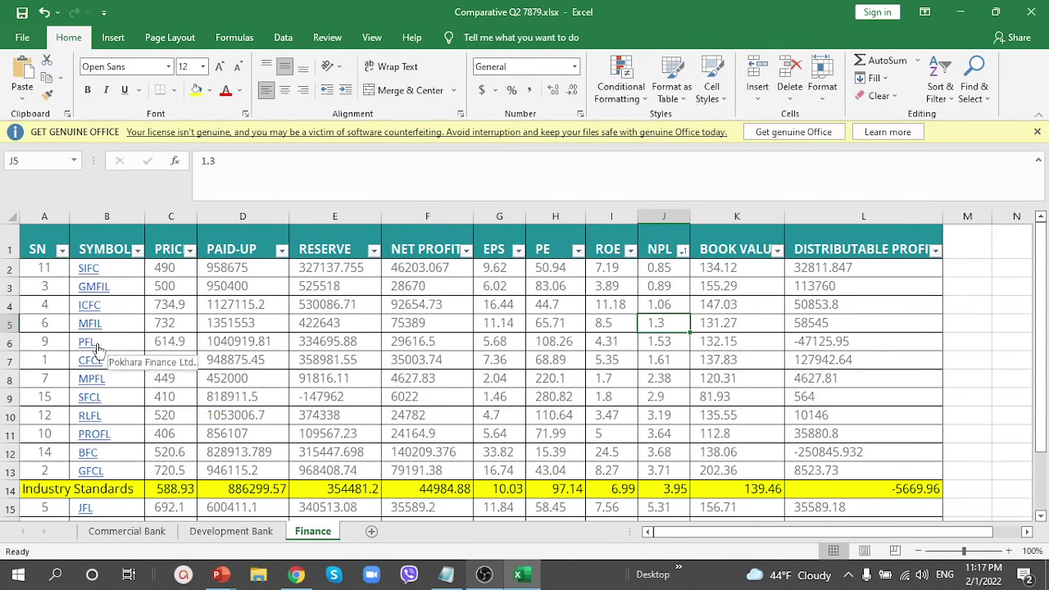
mouse_move(93, 371)
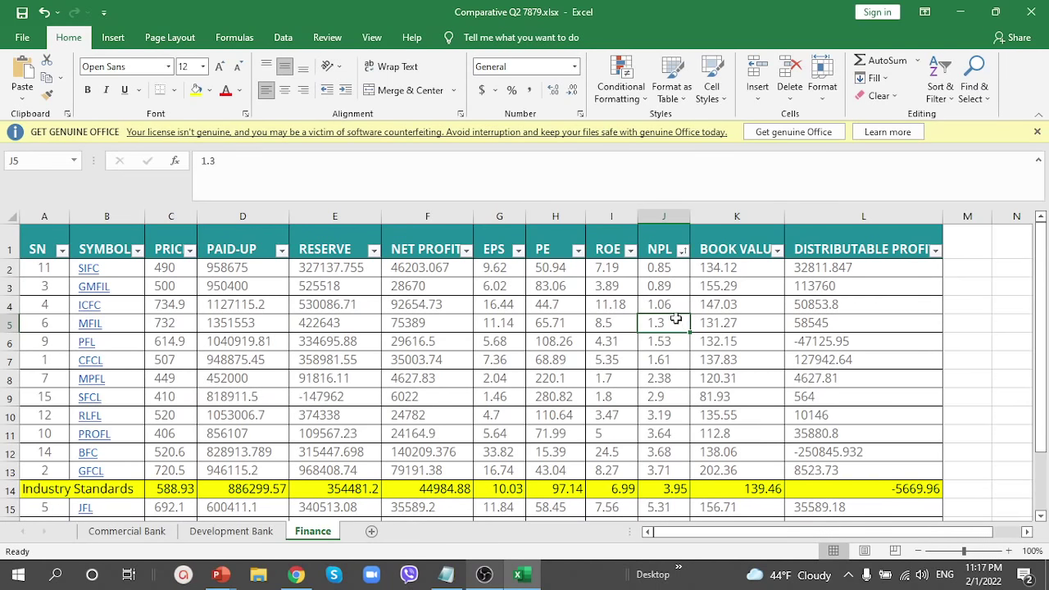
Step: Sort the table by Book Value from largest to smallest and compare the companies above and below the Industry Standards row
click(777, 249)
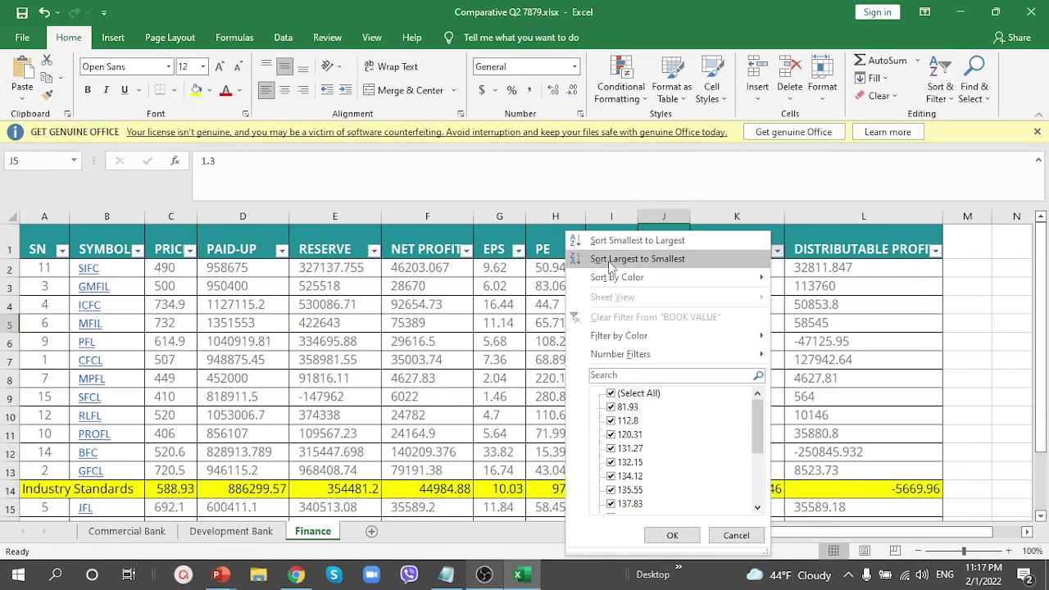
click(638, 258)
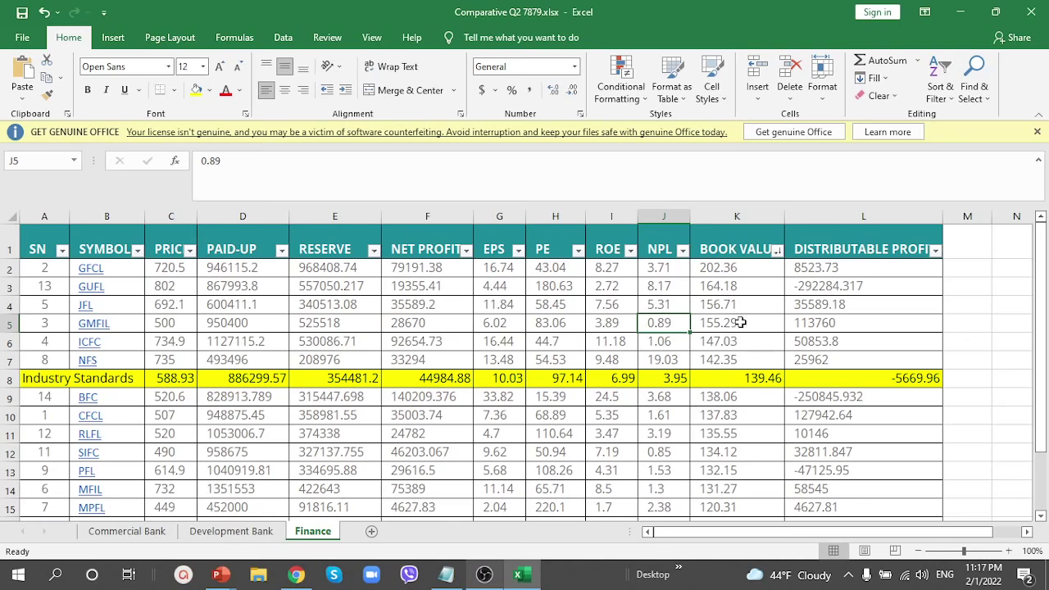
drag(742, 360, 740, 272)
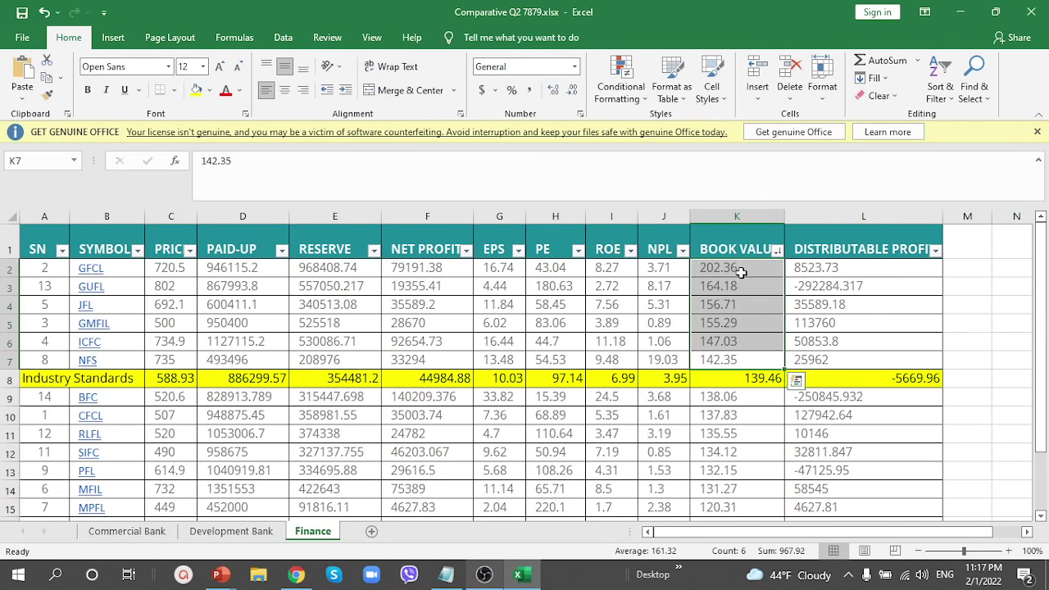
scroll(730, 336, down, 3)
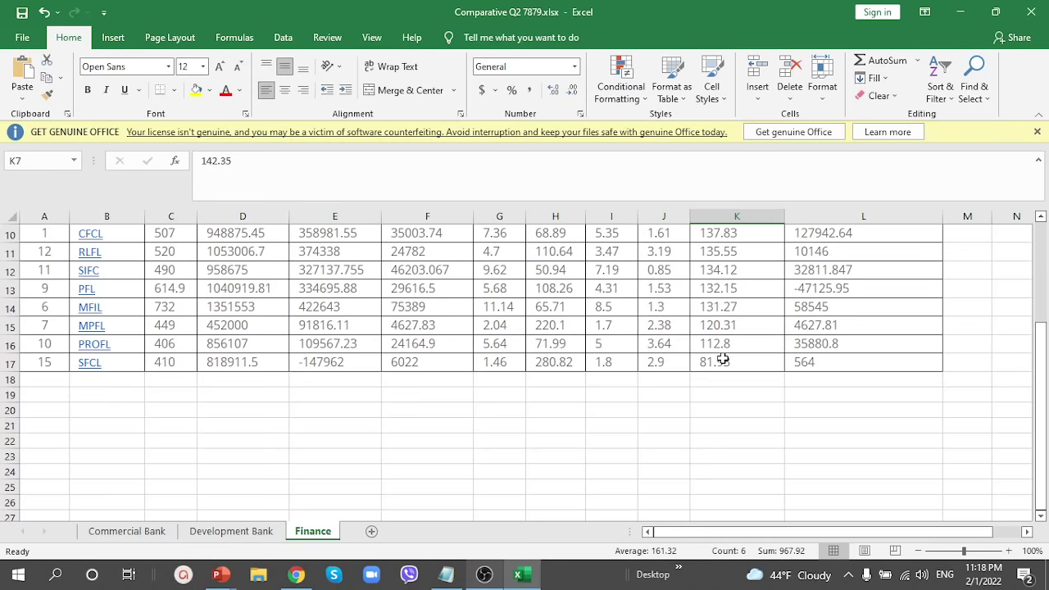
scroll(732, 396, up, 3)
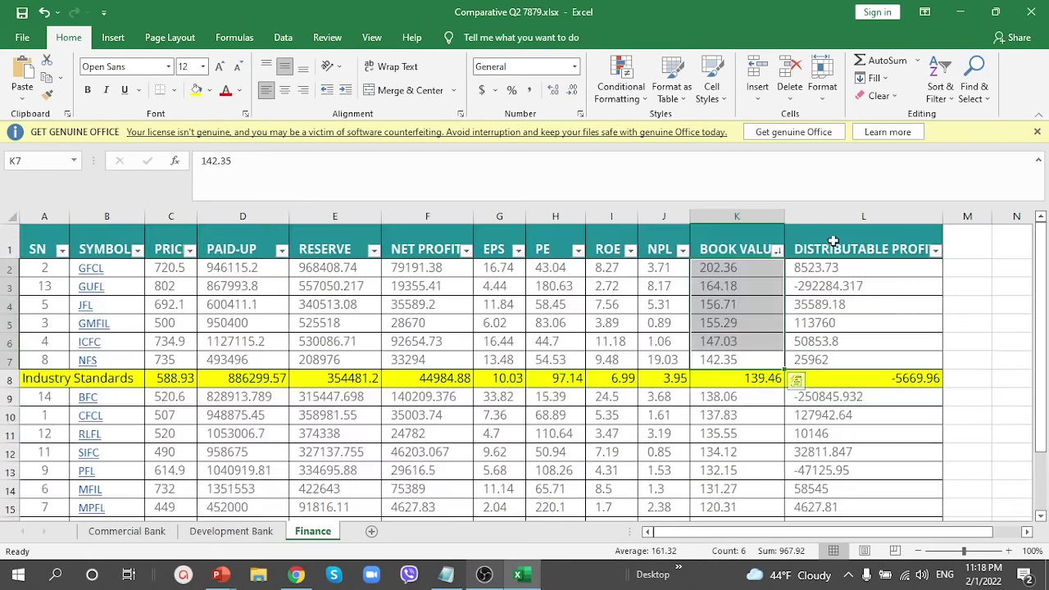
Step: Sort the table by Distributable Profit from largest to smallest
click(860, 240)
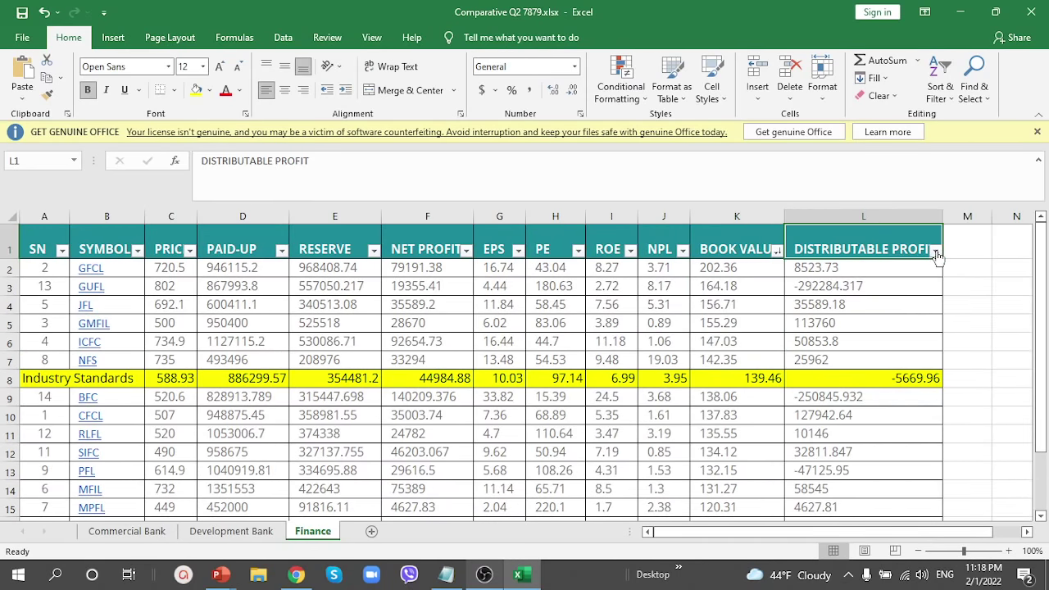
click(935, 249)
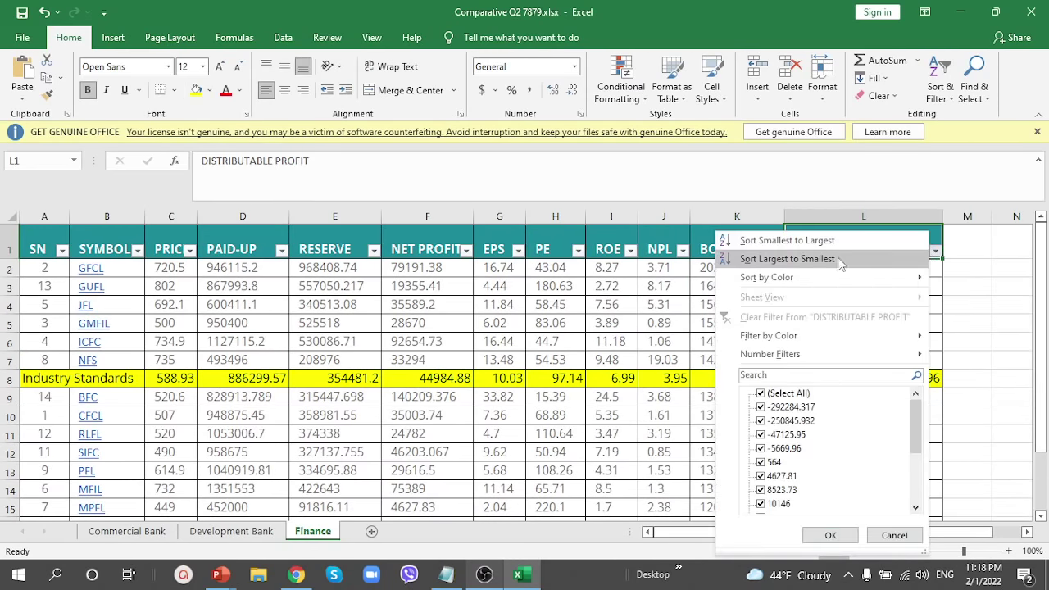
click(951, 294)
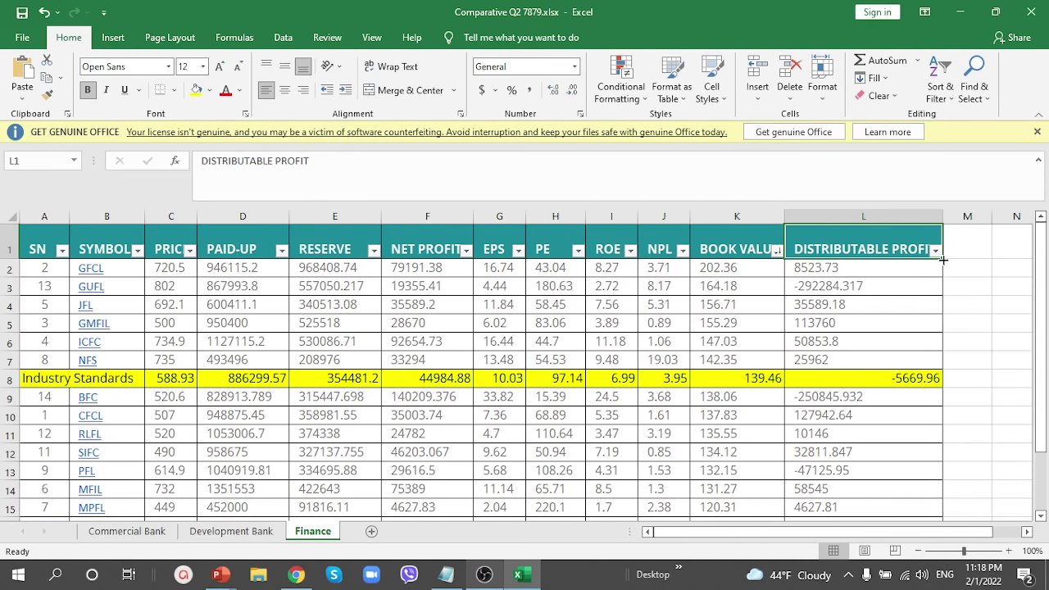
click(935, 251)
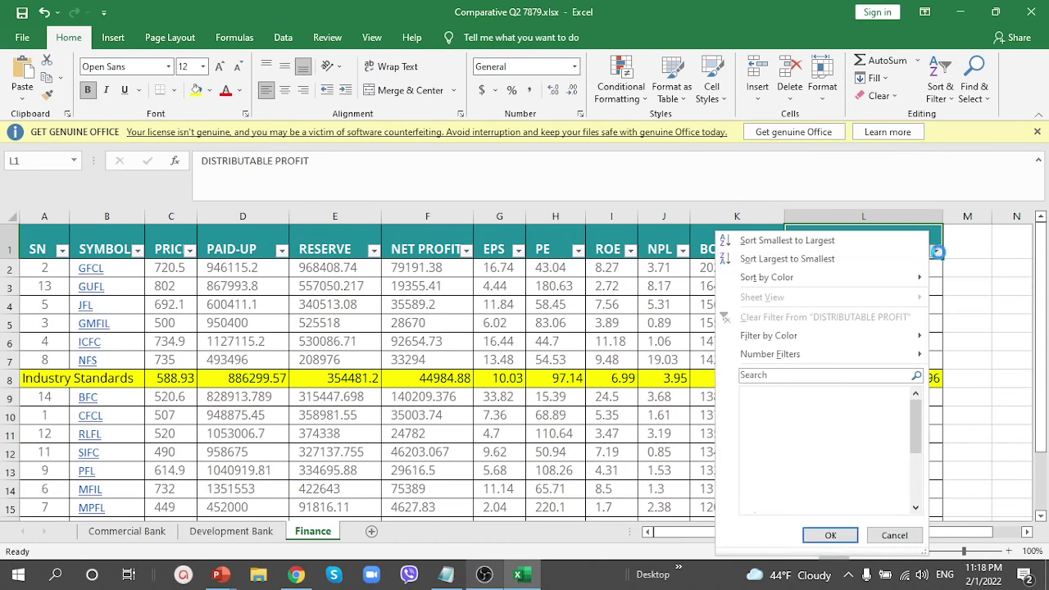
click(785, 259)
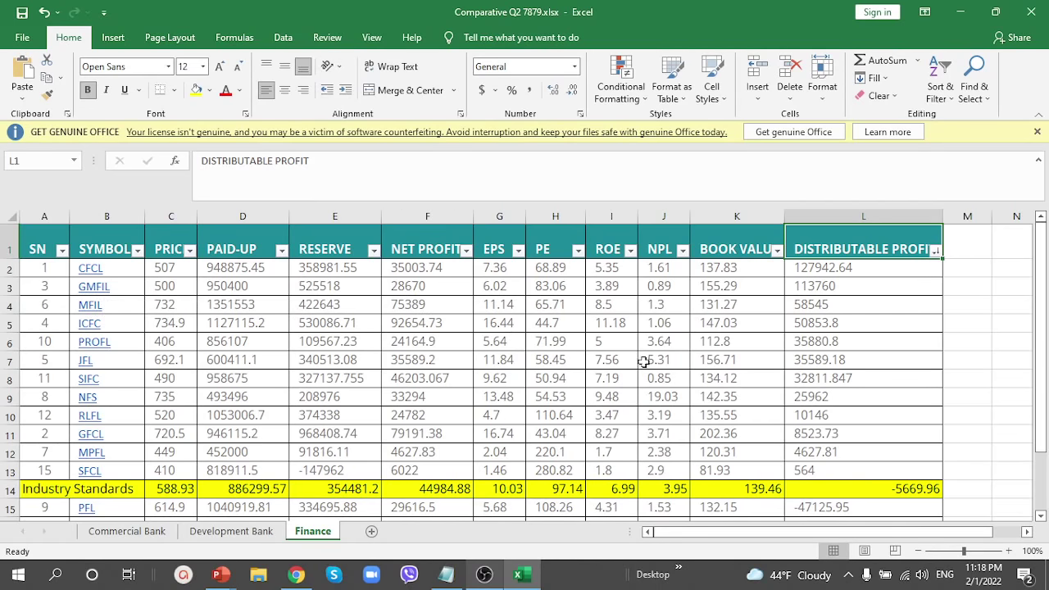
Step: Examine the Distributable Profit values from the Industry Standards row down to the last company
click(965, 319)
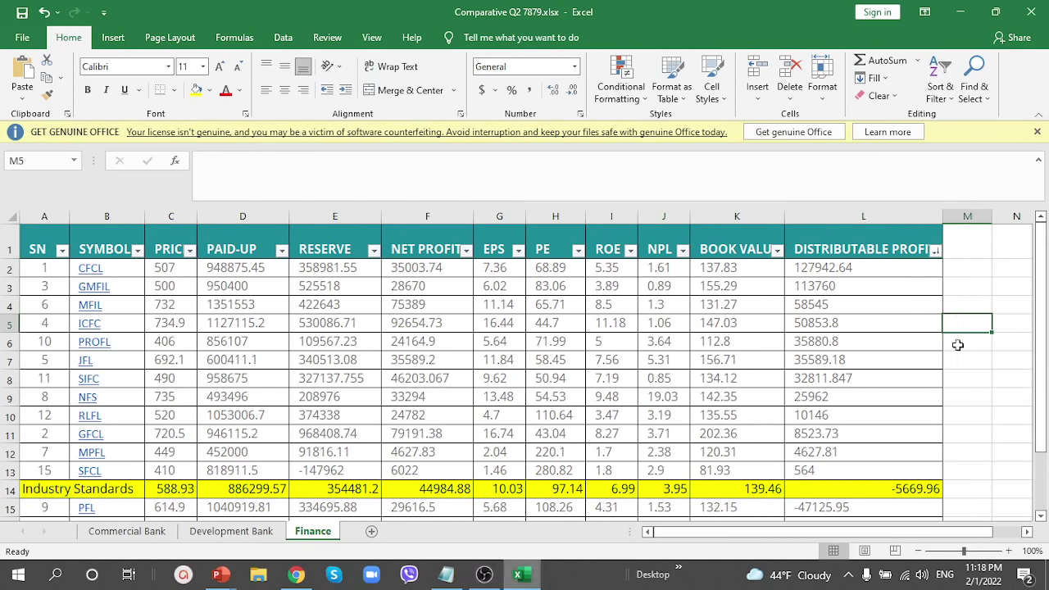
scroll(837, 420, down, 1)
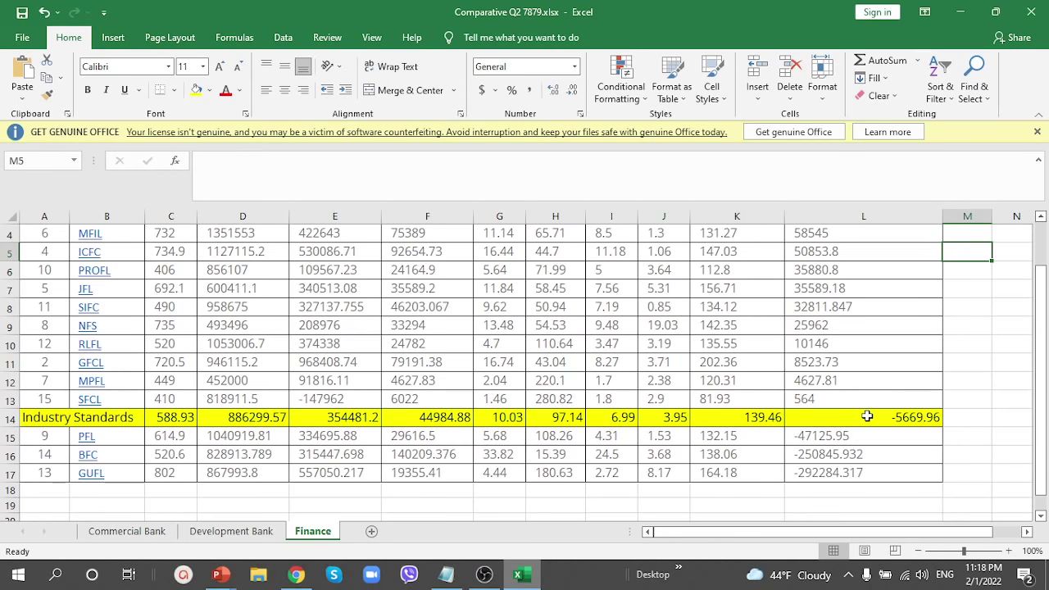
drag(910, 420, 917, 477)
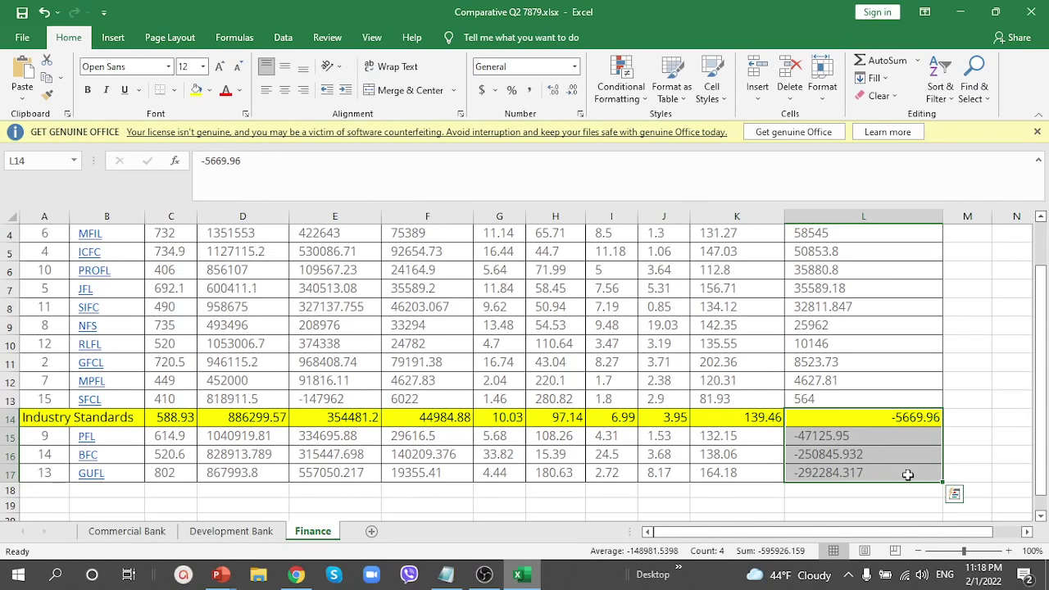
scroll(870, 447, up, 1)
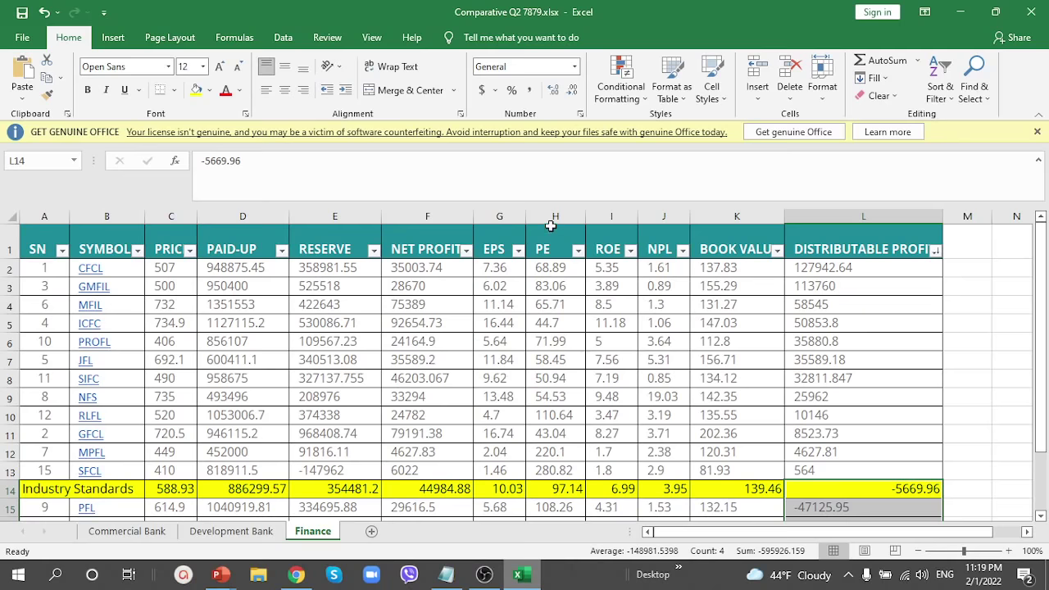
Step: Filter the EPS column to show only the top 10 items
click(517, 249)
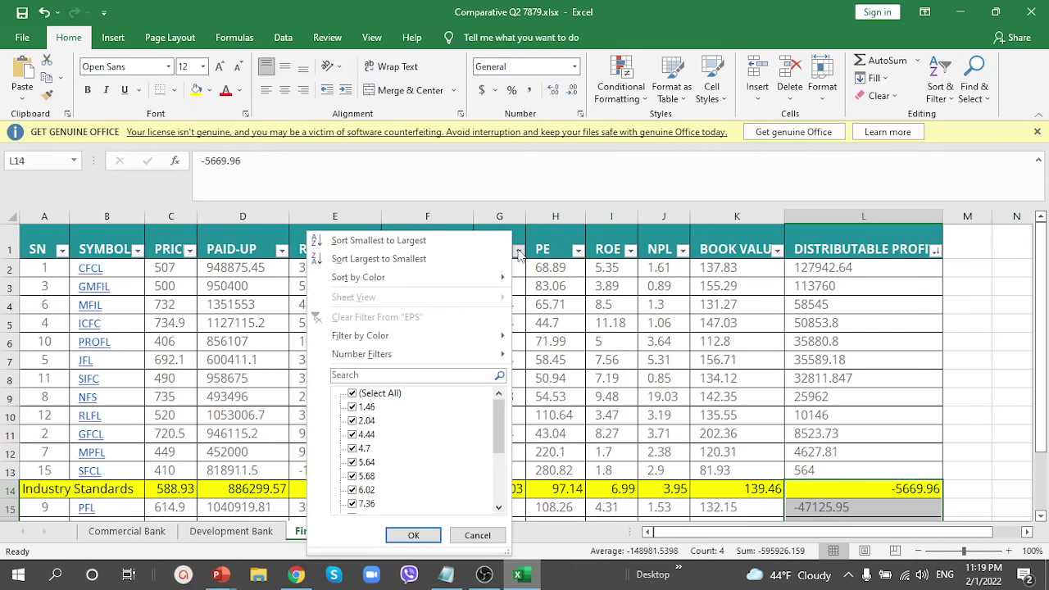
mouse_move(351, 360)
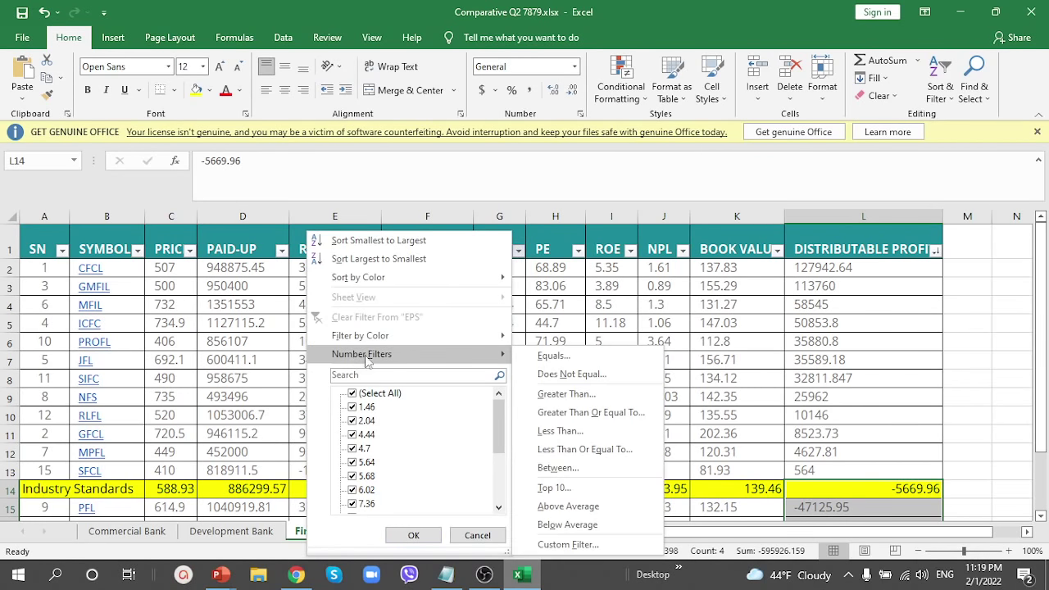
click(554, 487)
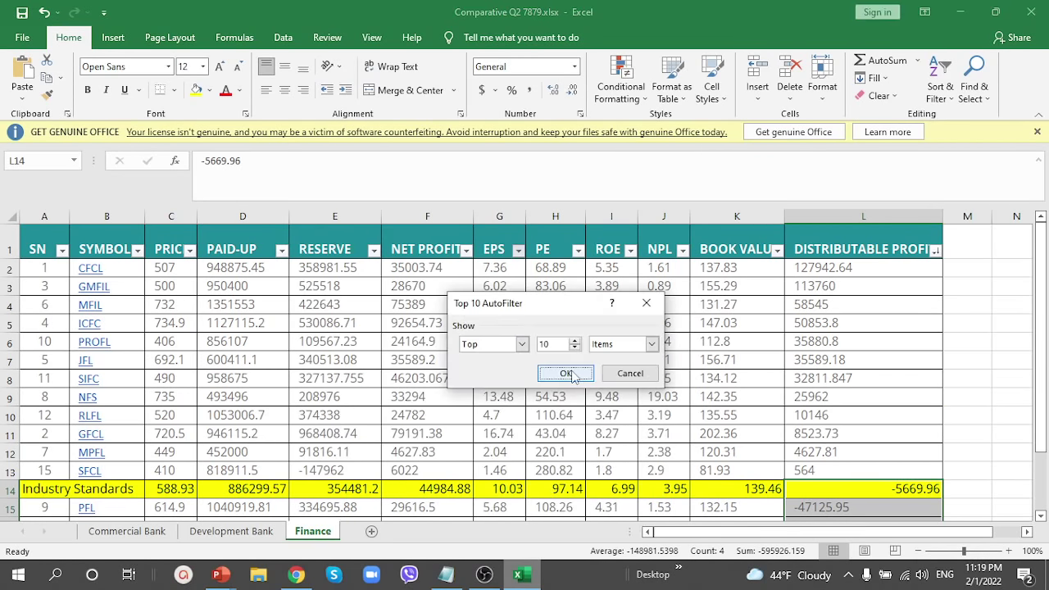
click(567, 374)
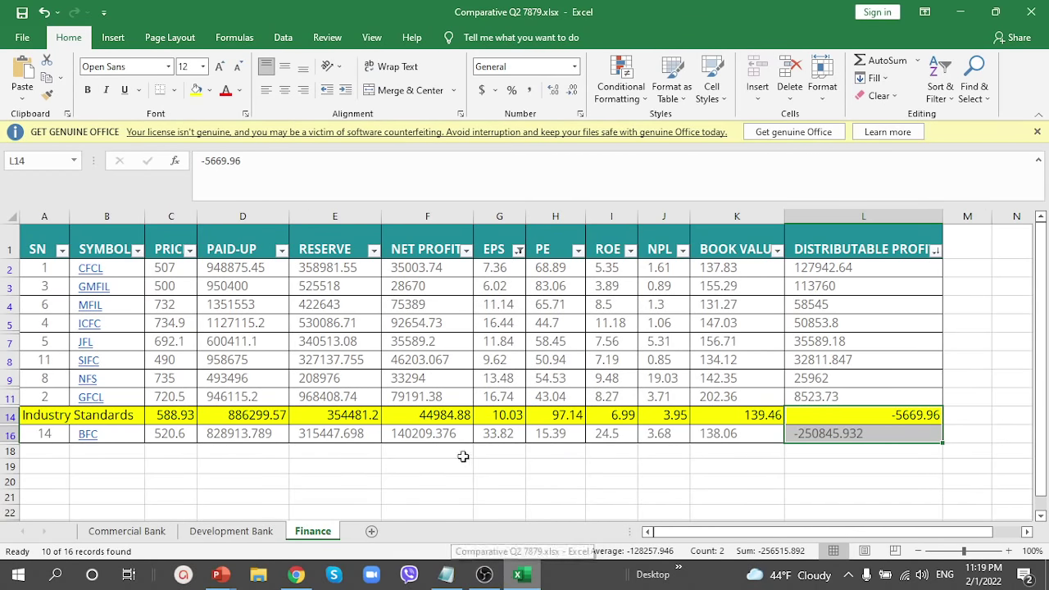
Step: Sort the filtered rows by EPS from largest to smallest and select all company rows above the Industry Standards row
click(519, 250)
click(394, 259)
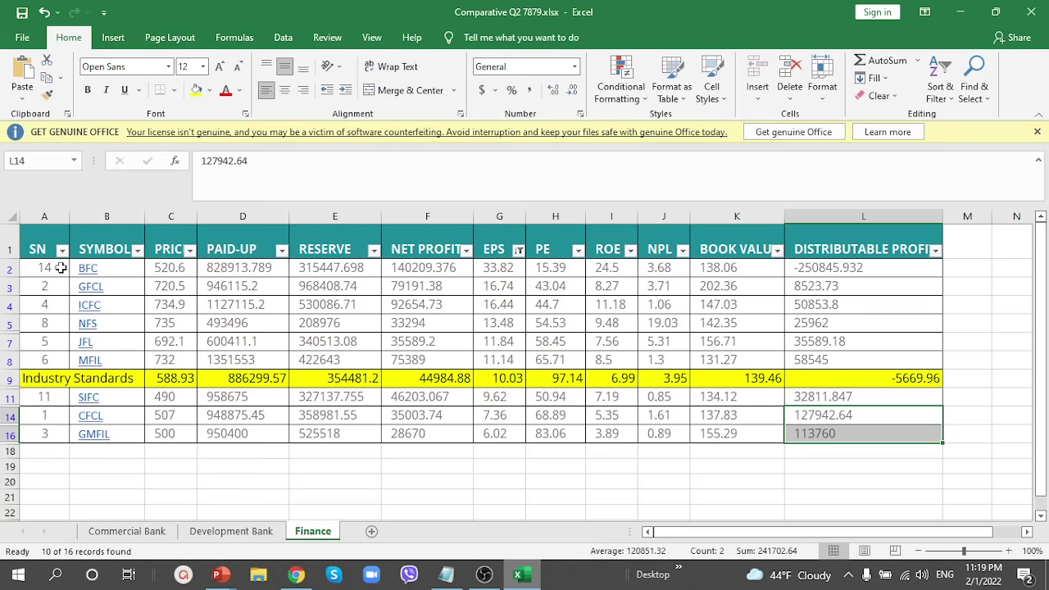
drag(39, 268, 910, 362)
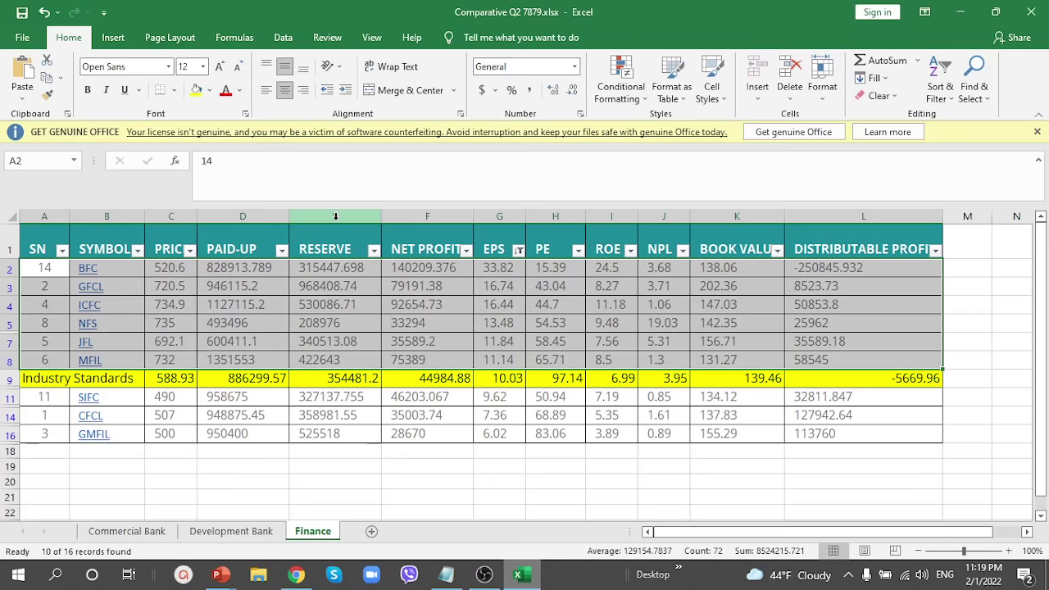
Step: Filter the PE column to show only values less than 50
click(580, 252)
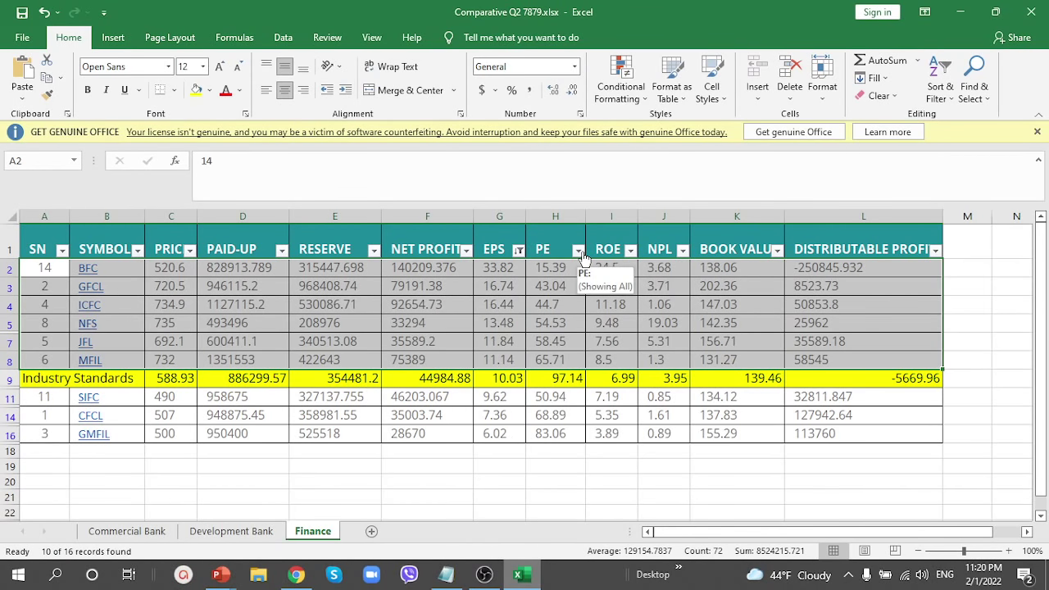
click(561, 268)
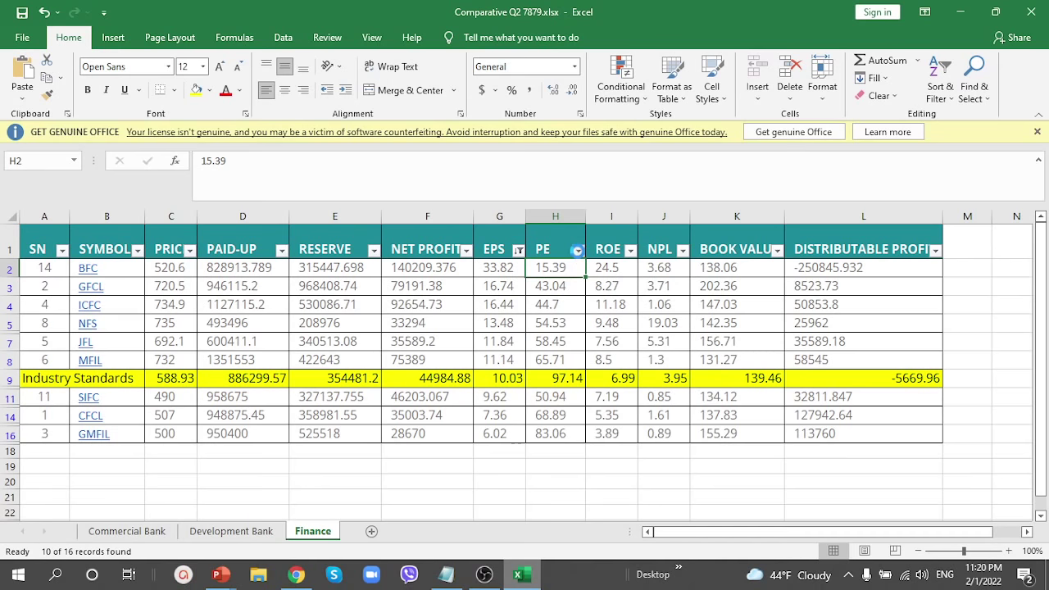
click(578, 251)
mouse_move(459, 354)
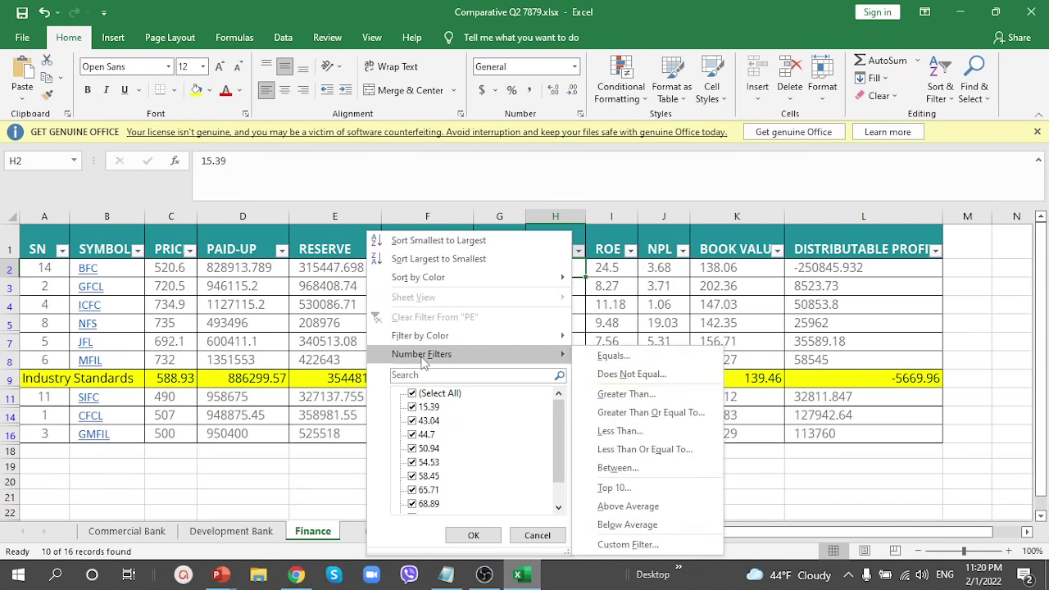
click(619, 431)
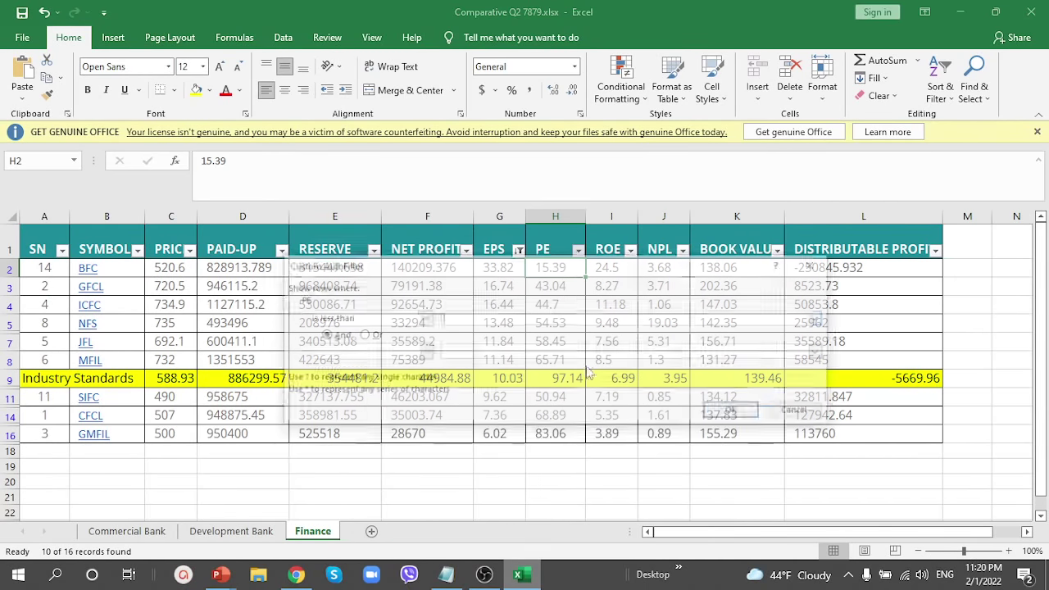
text(50)
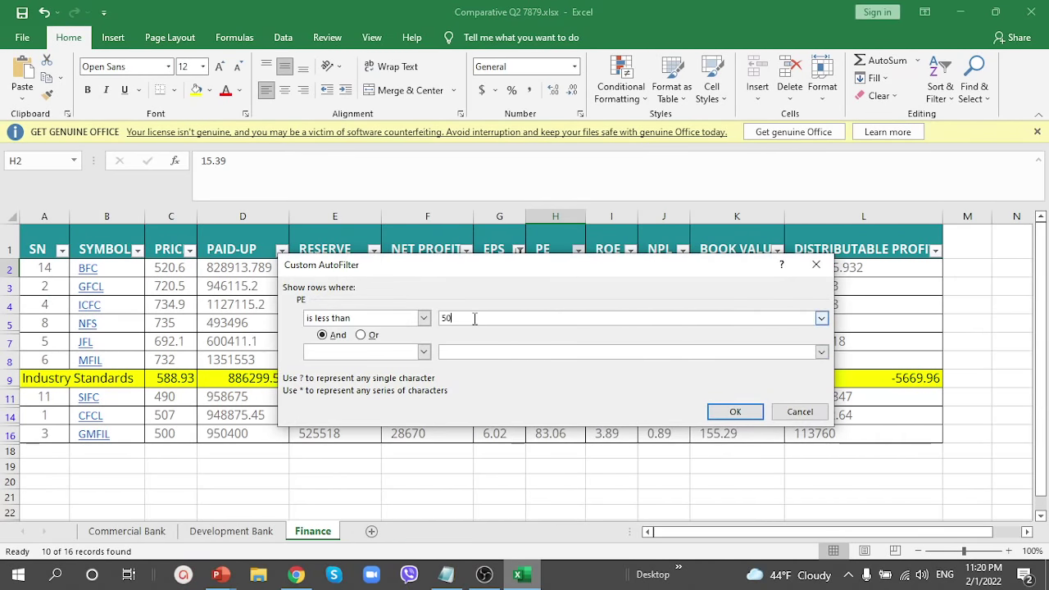
click(735, 412)
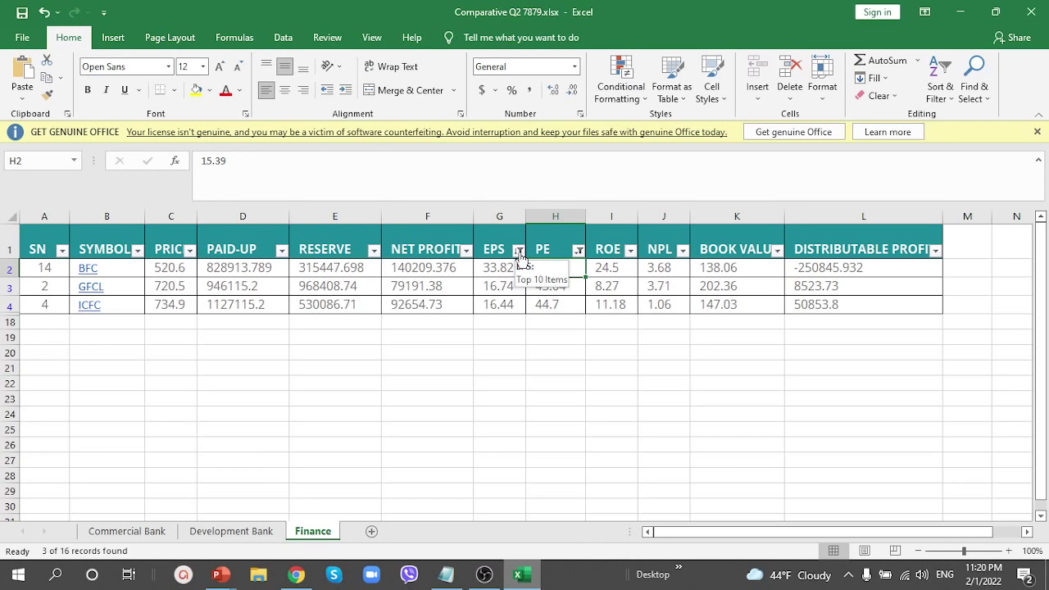
Step: Change the PE column's filter to show only values less than 60
click(579, 250)
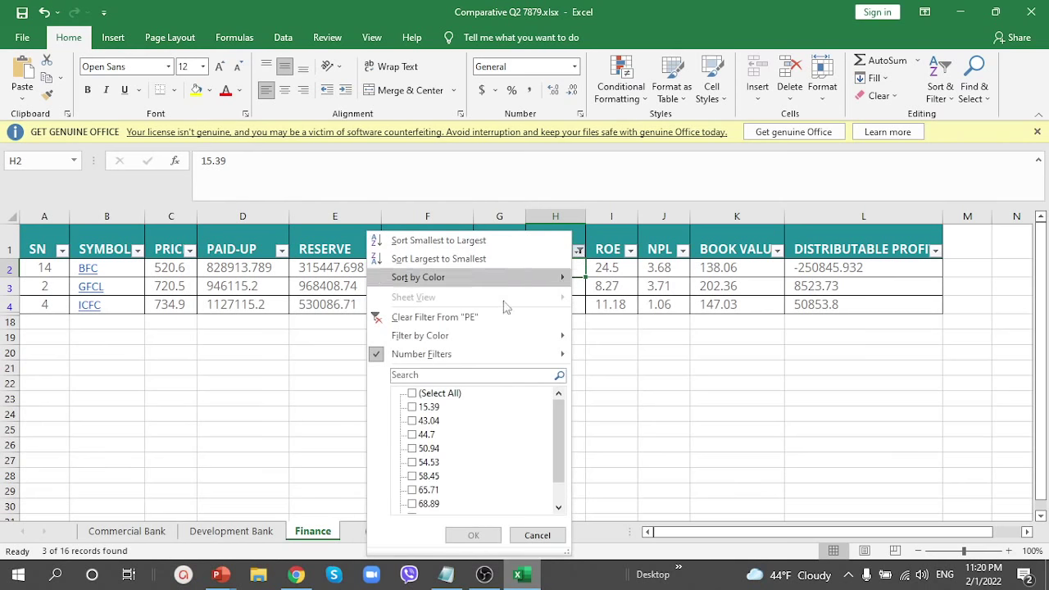
mouse_move(508, 354)
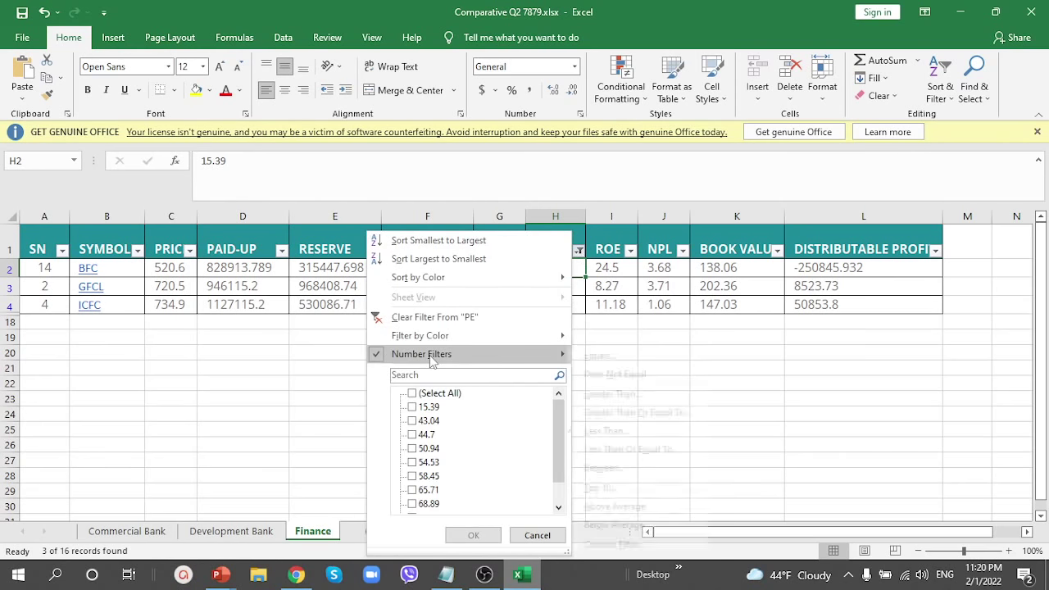
click(619, 435)
key(BackSpace)
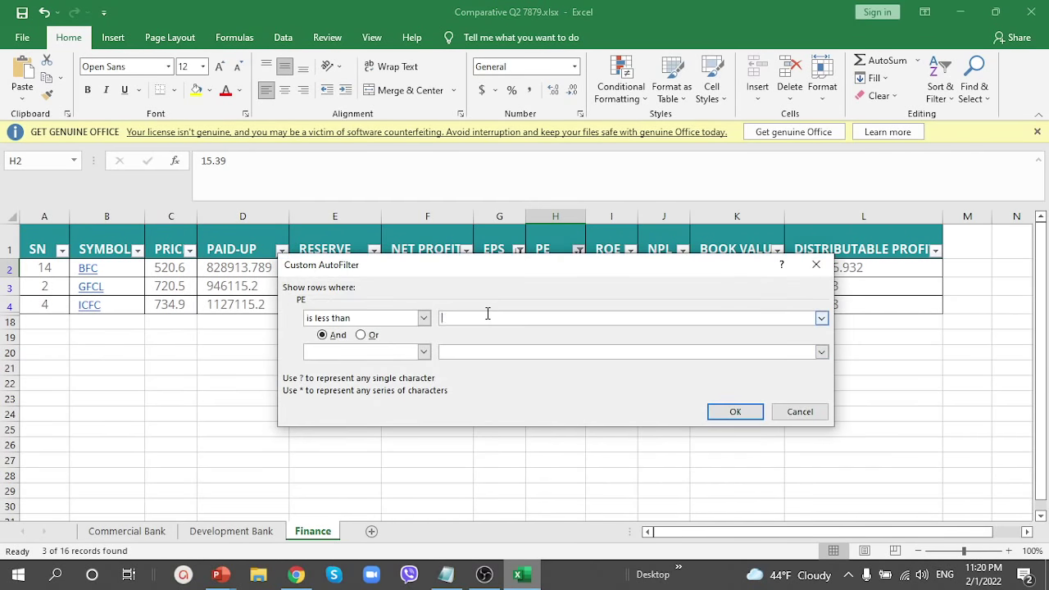
text(60)
click(729, 410)
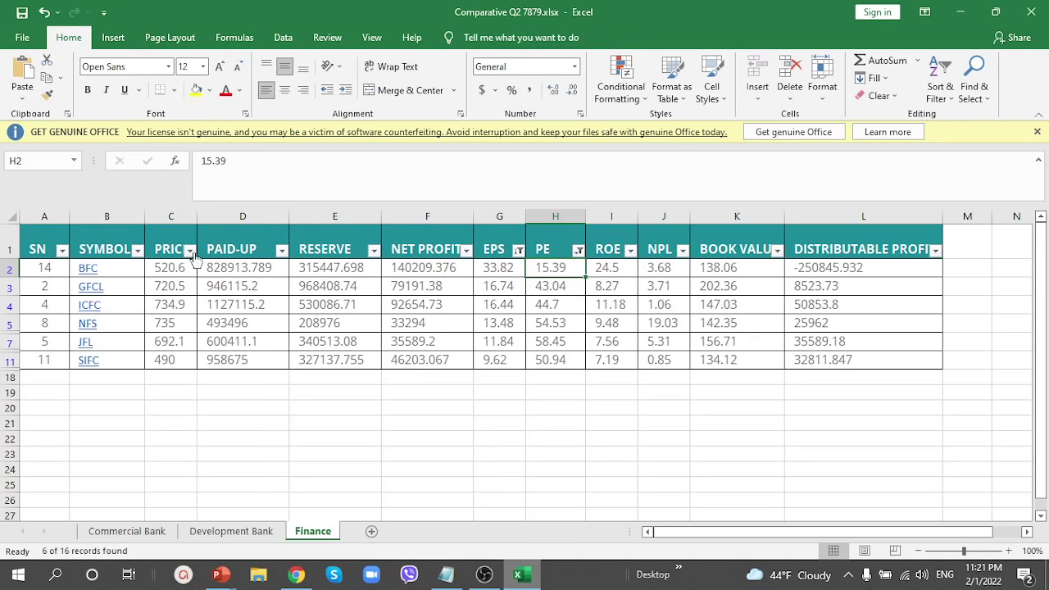
Step: Highlight all the filtered company rows to review them, then clear the selection
drag(47, 268, 881, 357)
click(319, 267)
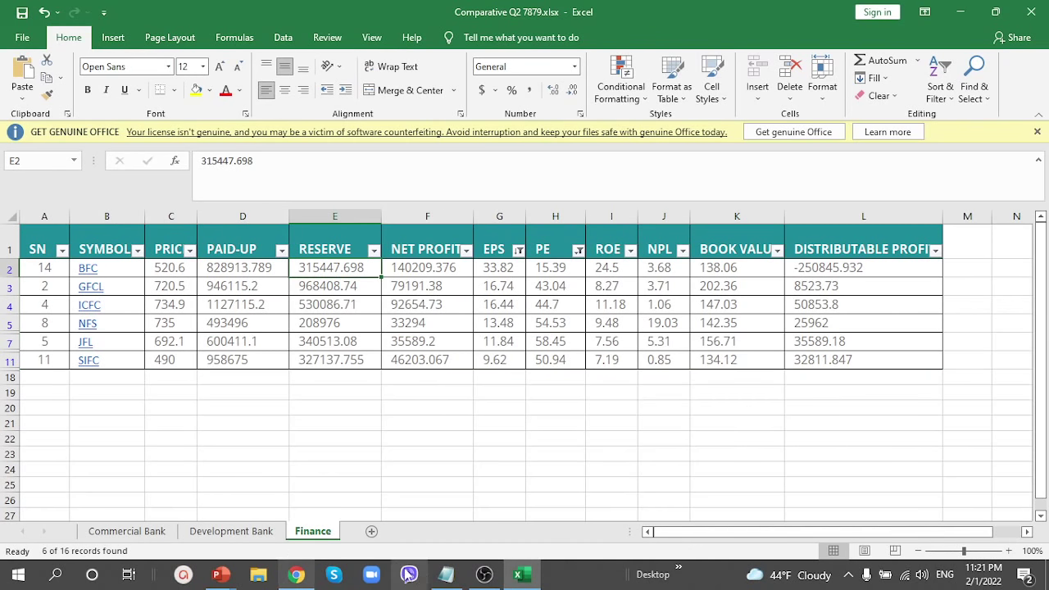
click(546, 425)
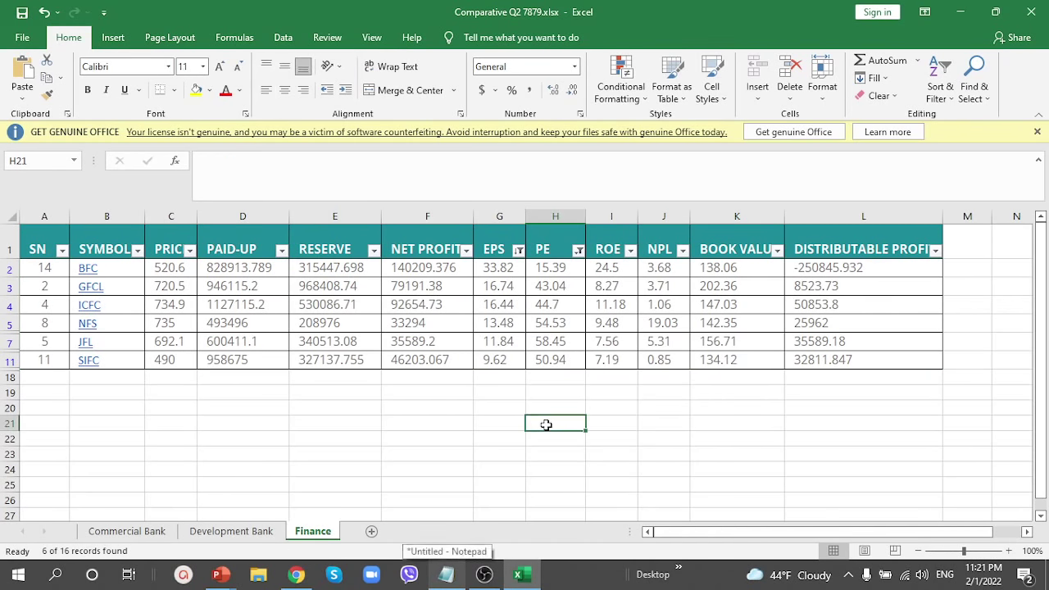
Step: Switch to the nepsealpha.com page in Chrome and compare the Finance index's PE and dividend yield with NEPSE's dividend yield
key(alt+Tab)
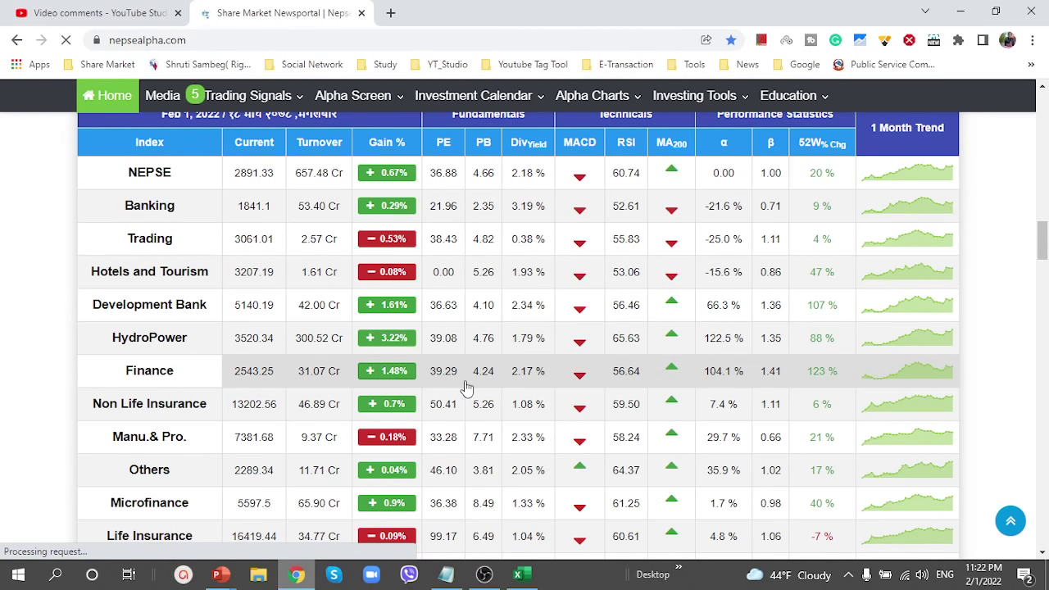
scroll(465, 387, up, 1)
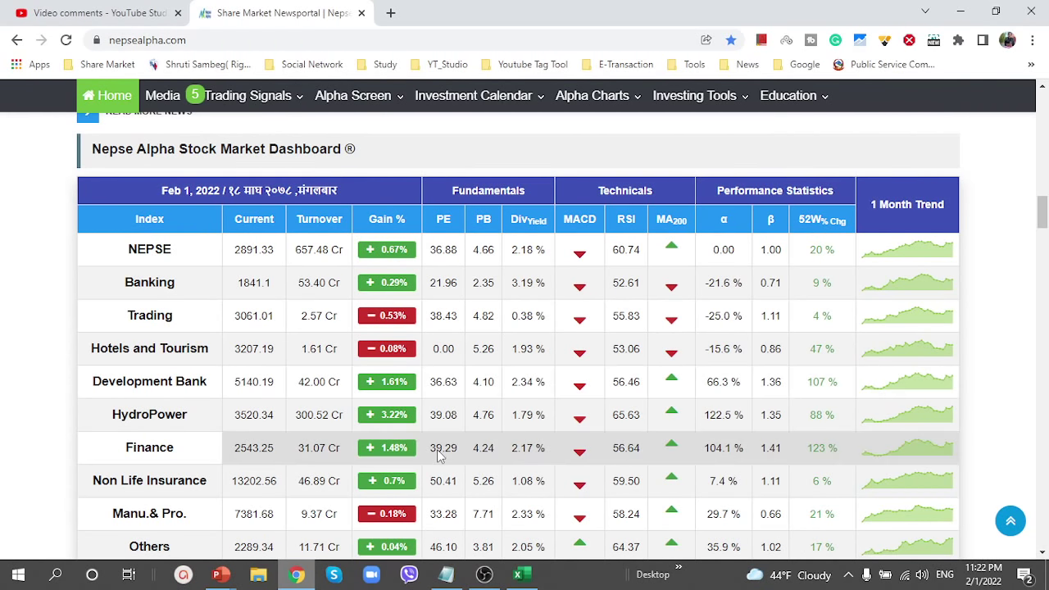
drag(429, 450, 460, 450)
drag(513, 448, 543, 451)
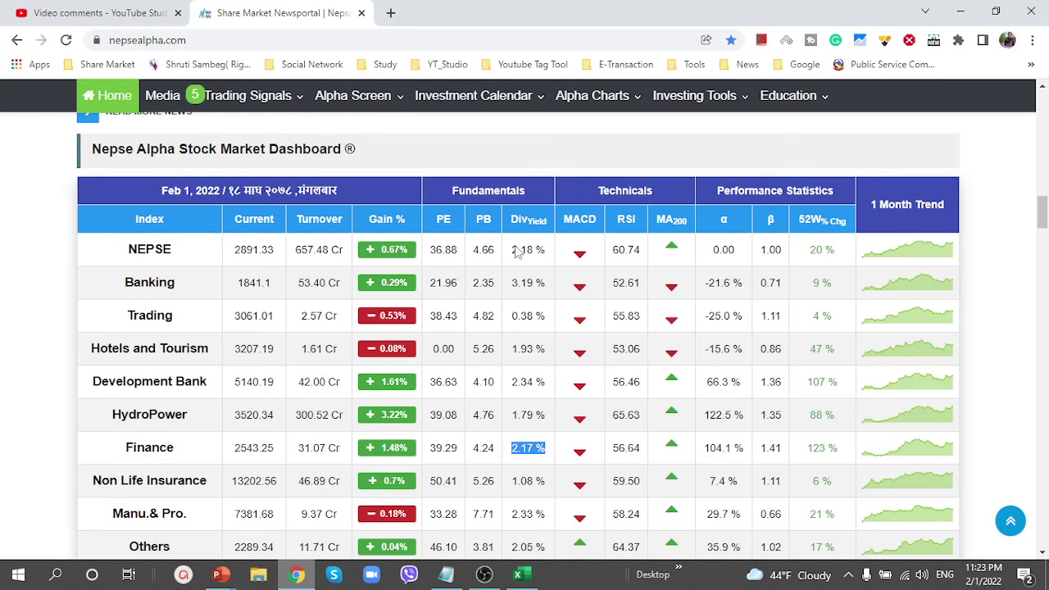
drag(511, 248, 541, 248)
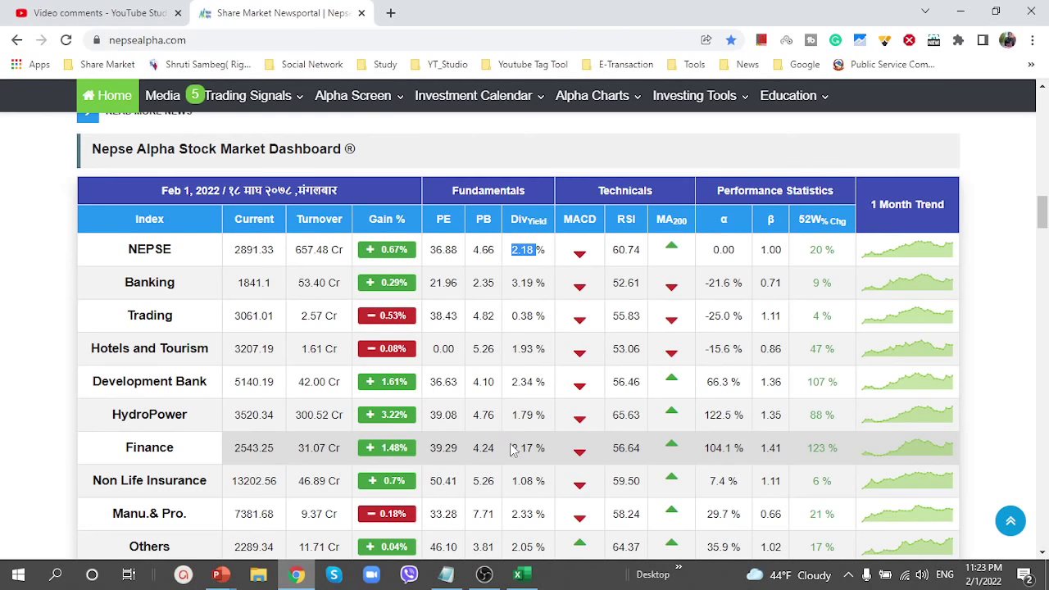
drag(510, 449, 542, 451)
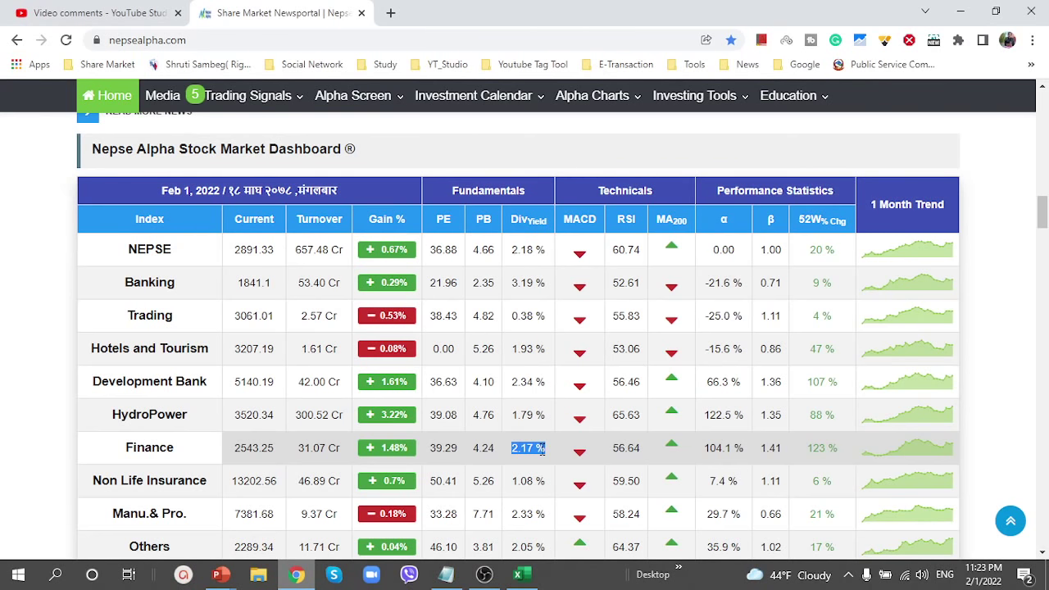
Step: Compare the Finance index's row with the other sectors in the Nepse Alpha Stock Market Dashboard
scroll(543, 449, down, 1)
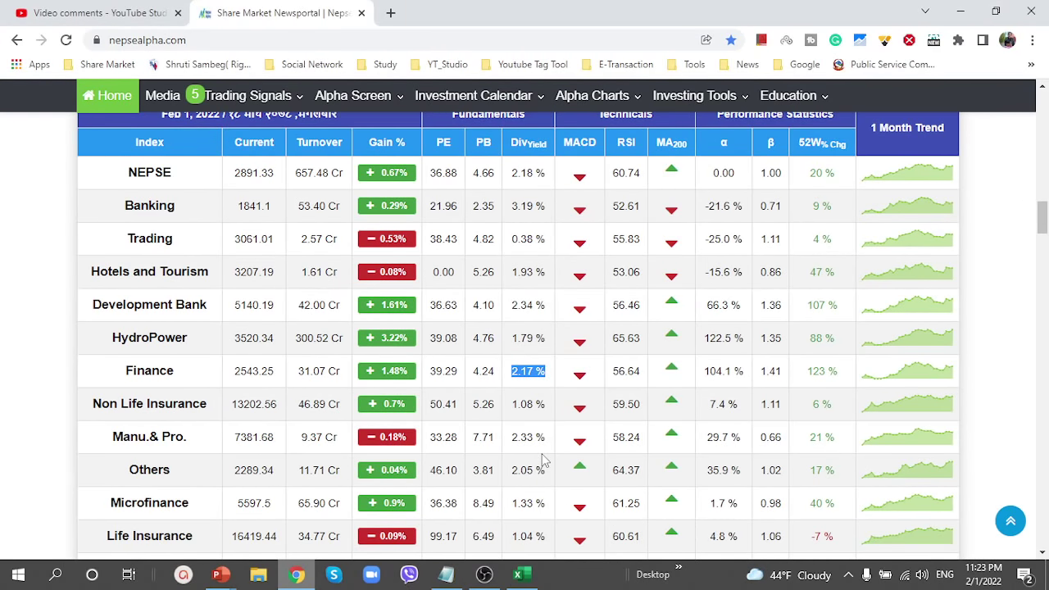
scroll(543, 461, down, 1)
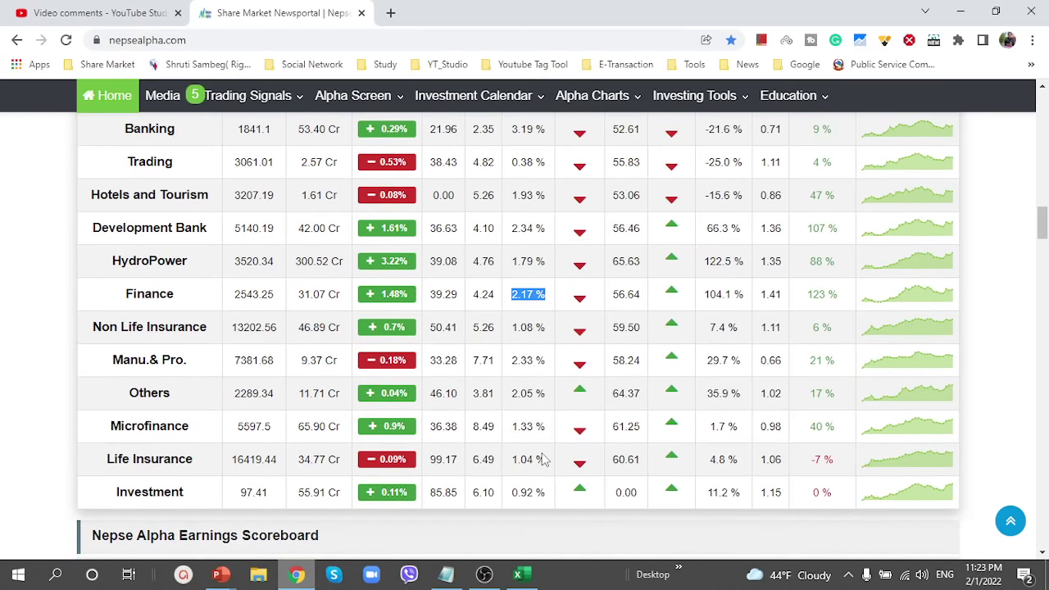
scroll(543, 459, up, 1)
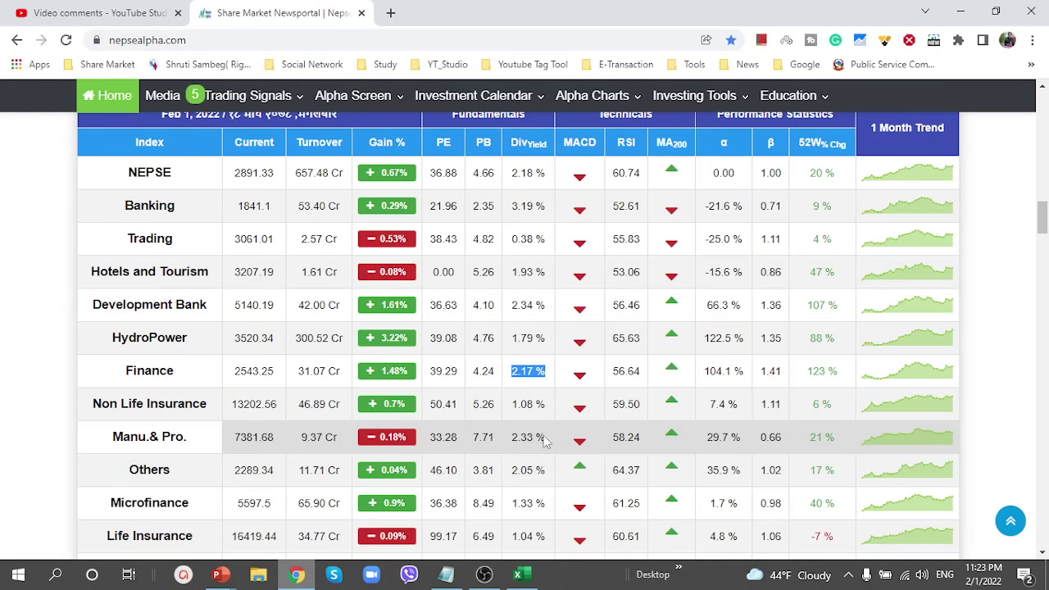
click(522, 370)
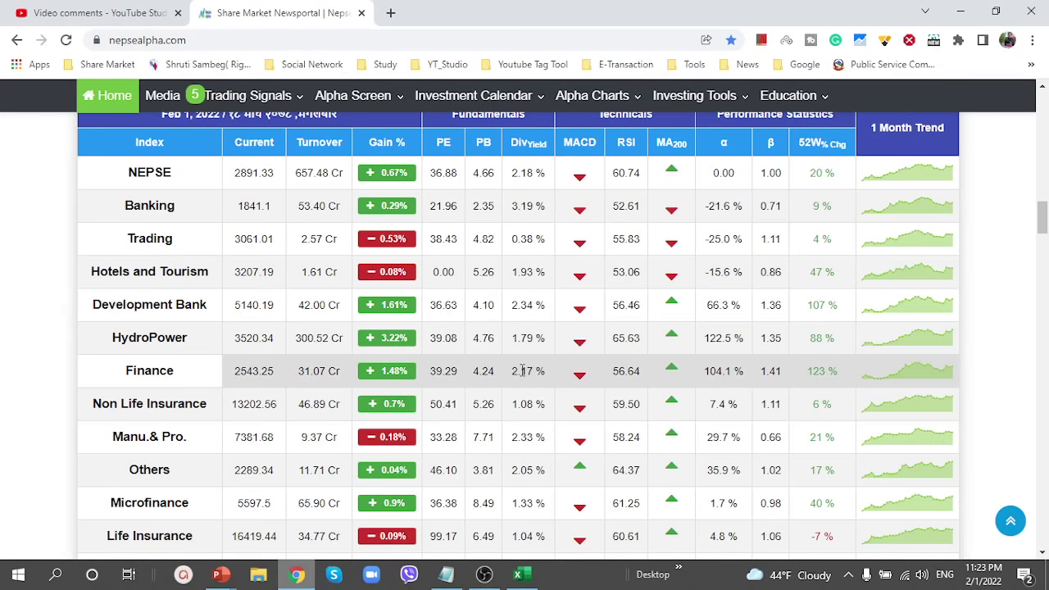
double_click(129, 370)
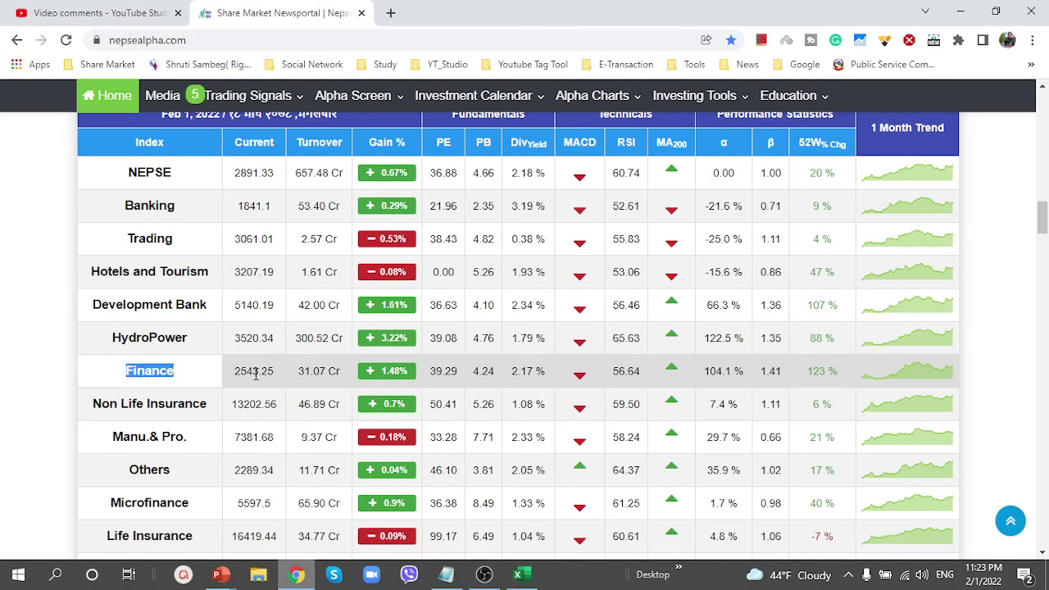
drag(256, 374, 854, 379)
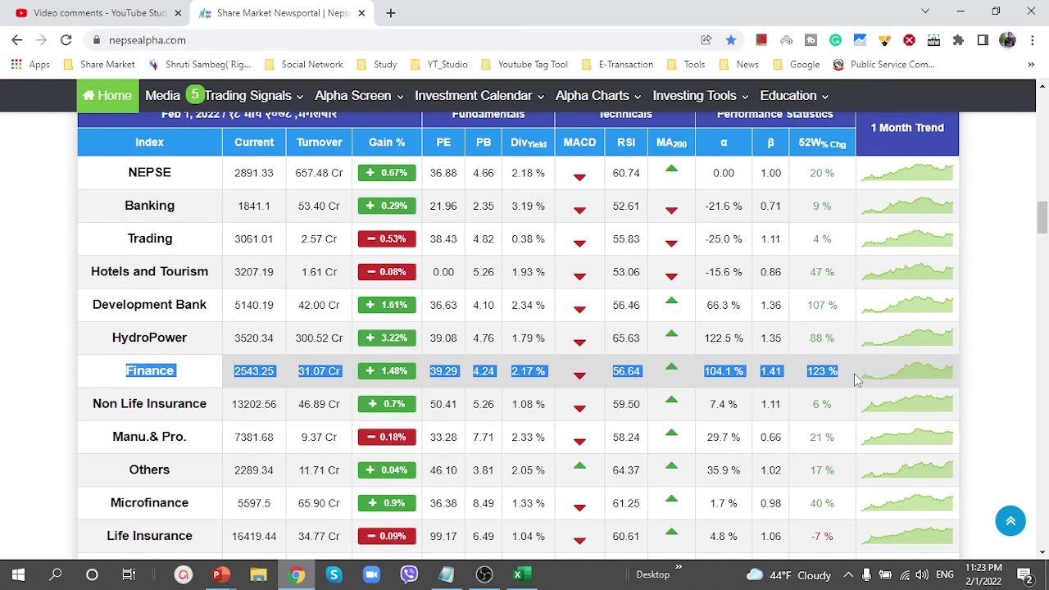
click(805, 372)
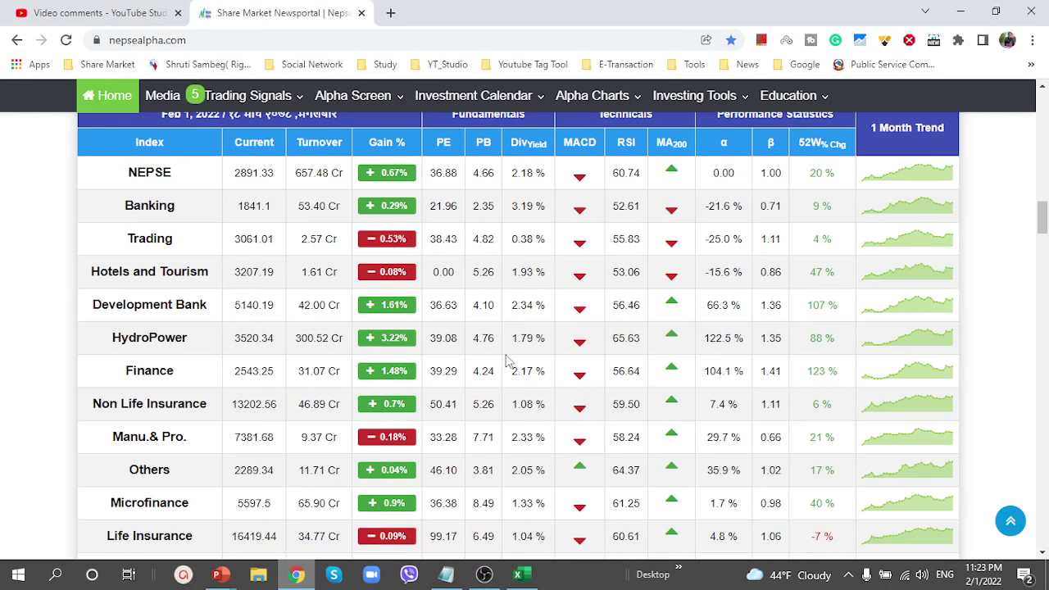
Step: Examine the Finance index's dividend yield, RSI and 52-week change in the dashboard
drag(512, 369, 538, 367)
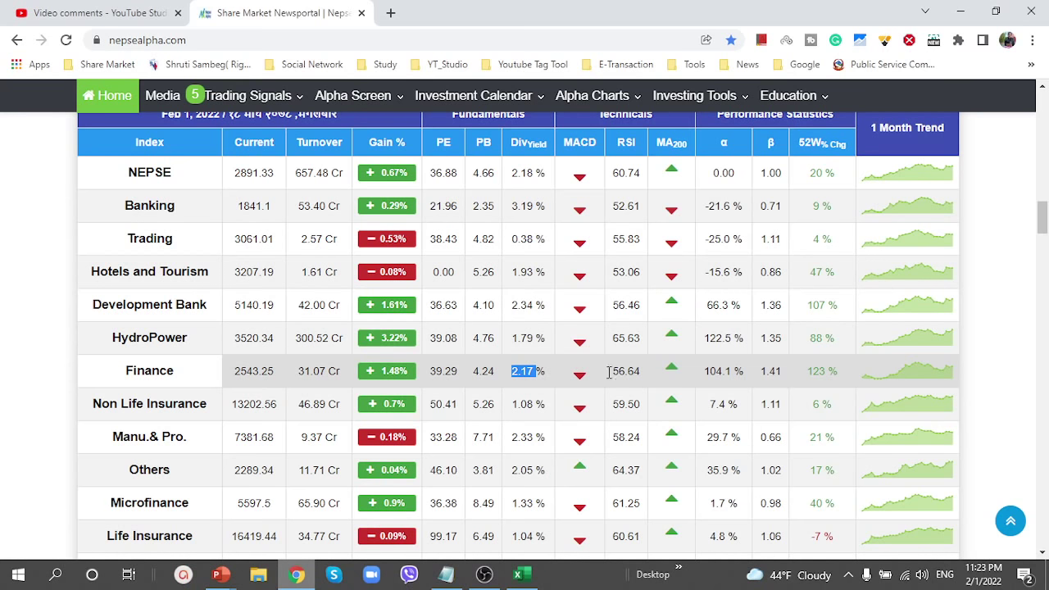
drag(612, 373, 650, 378)
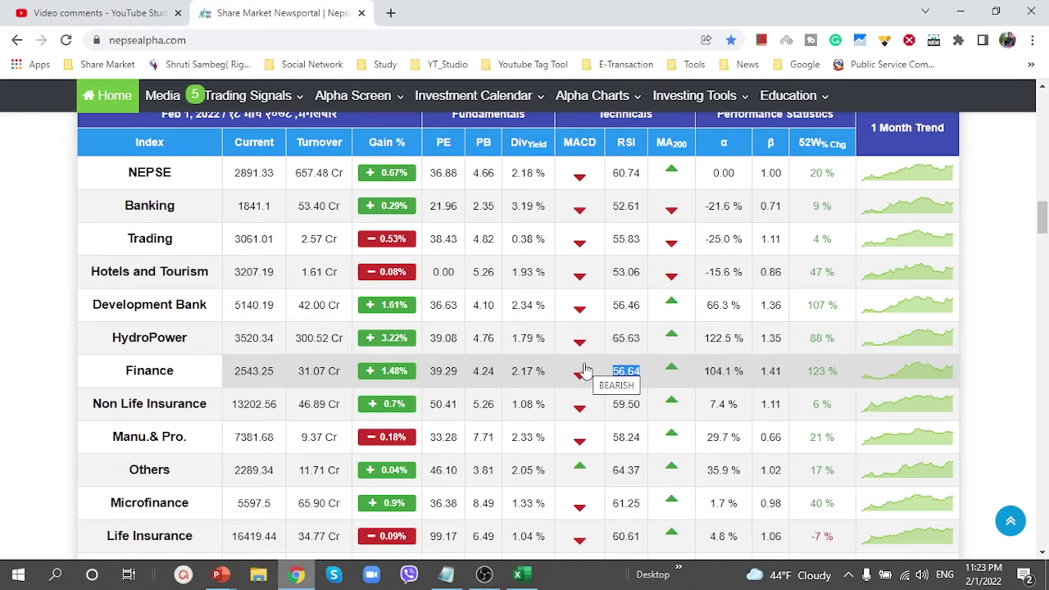
click(627, 371)
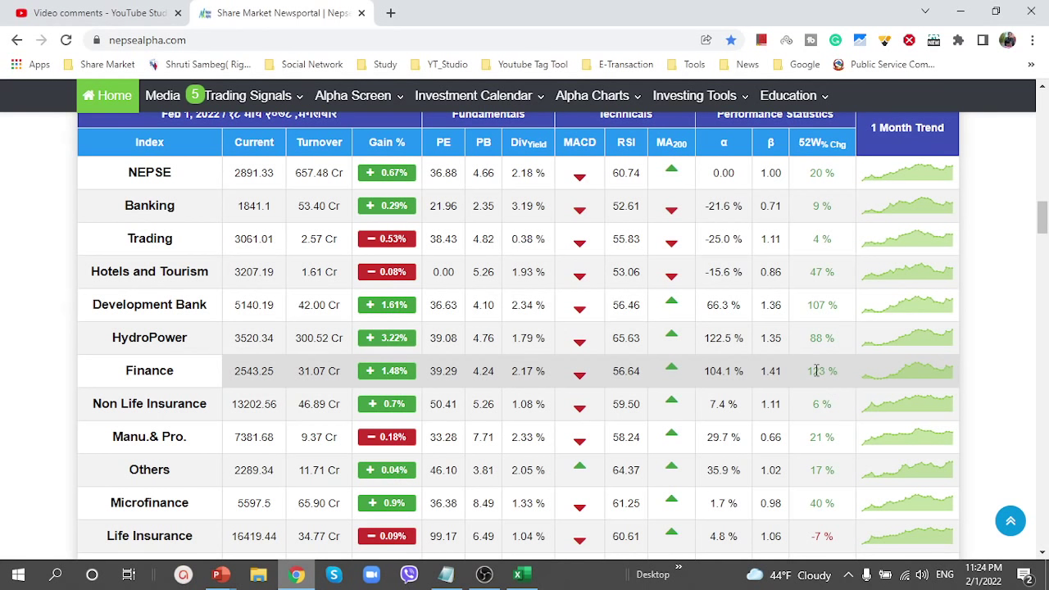
drag(806, 375, 861, 379)
click(826, 370)
drag(808, 373, 837, 375)
scroll(826, 390, up, 1)
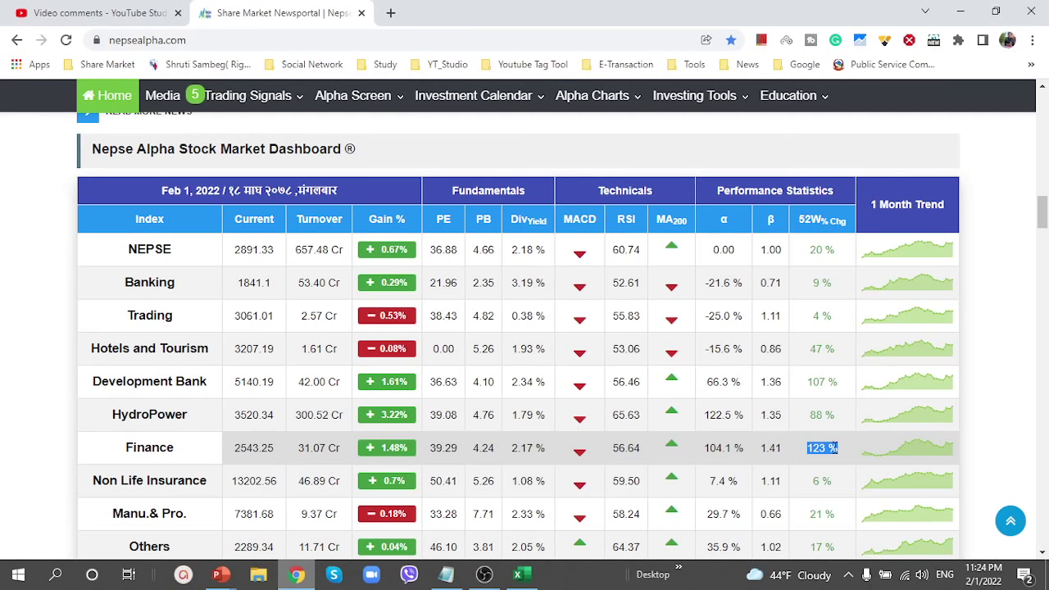
Step: Switch back to the Excel workbook and review the filtered finance companies
click(521, 576)
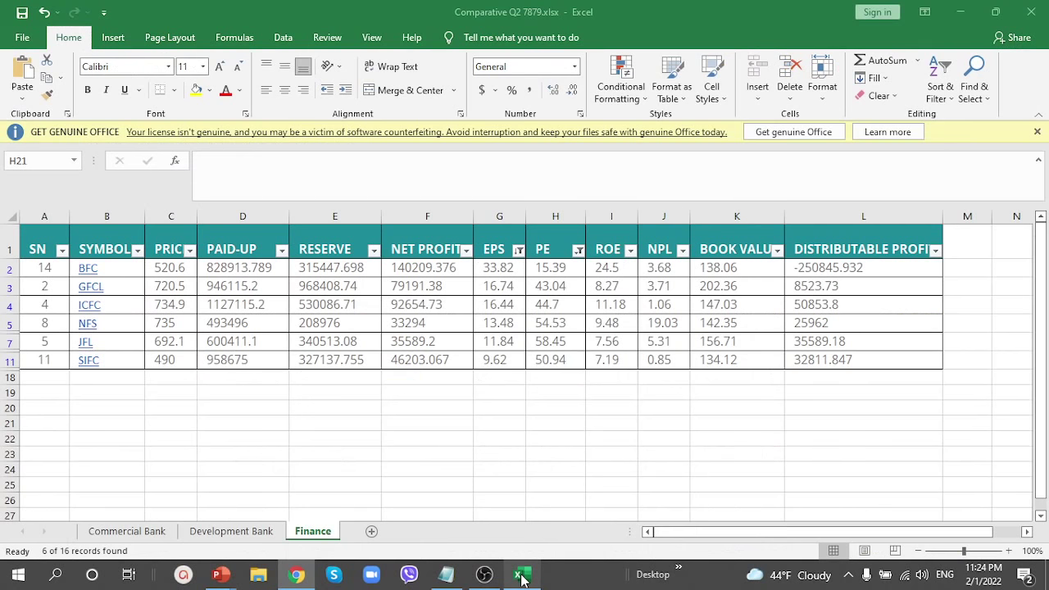
click(246, 283)
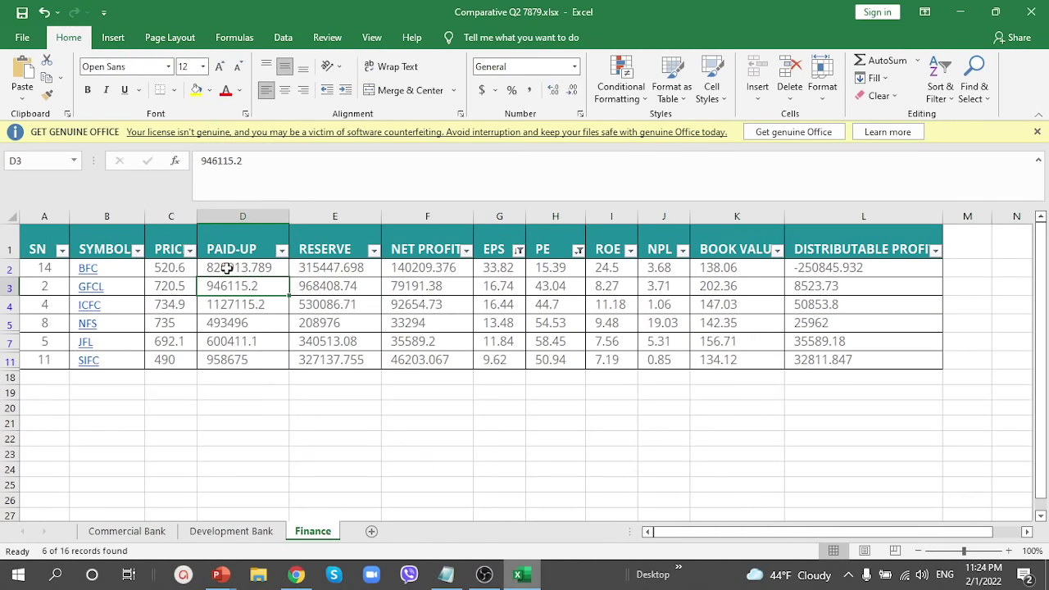
click(551, 480)
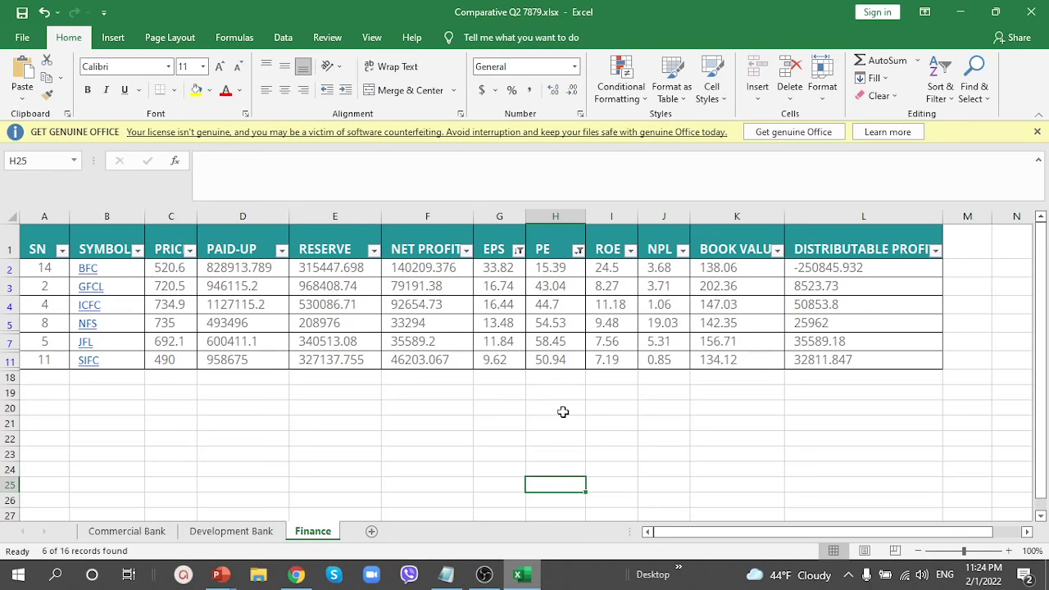
Step: Return to the nepsealpha.com page in Chrome and show the Finance companies in the Nepse Alpha Earnings Scoreboard
click(295, 575)
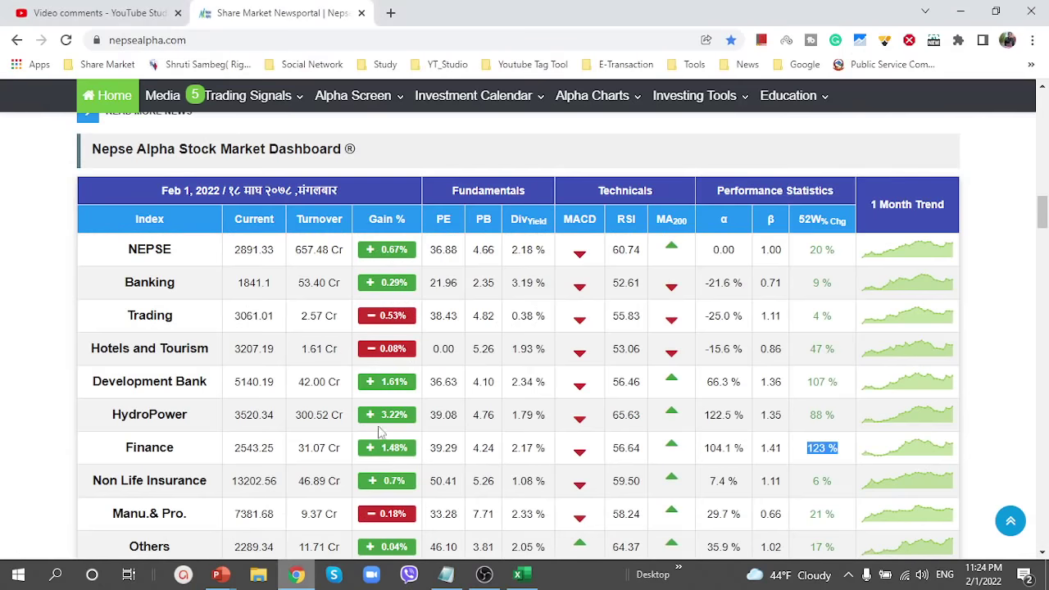
scroll(345, 410, down, 2)
scroll(330, 403, down, 5)
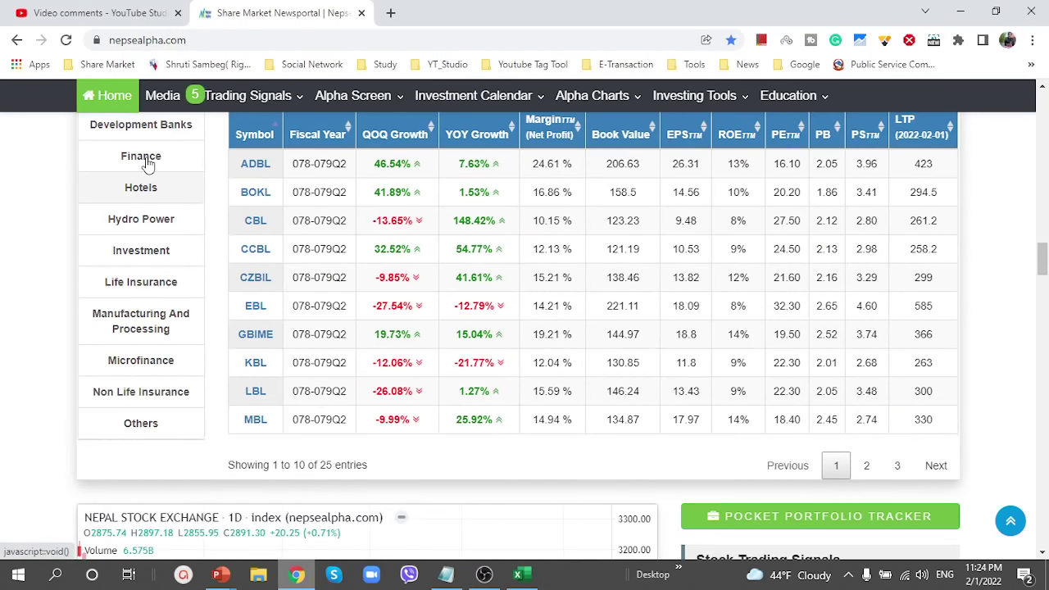
click(147, 160)
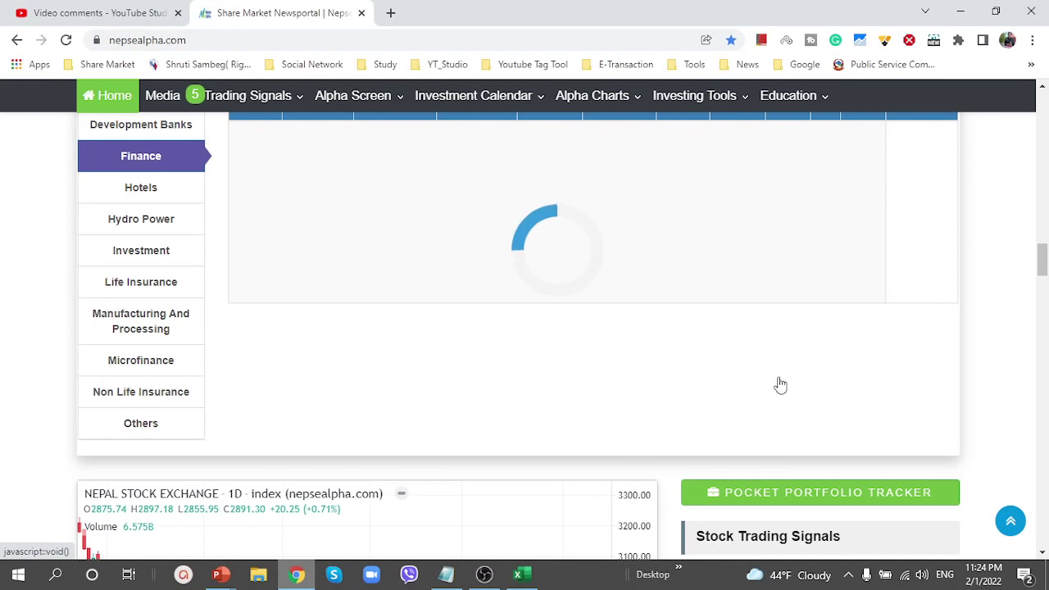
scroll(781, 360, up, 2)
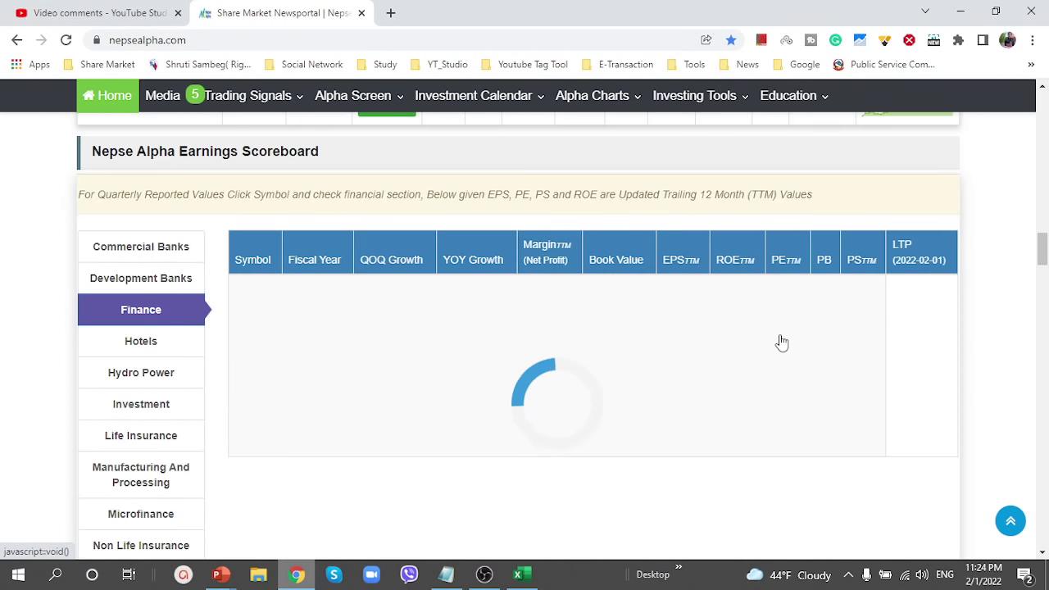
scroll(781, 343, down, 3)
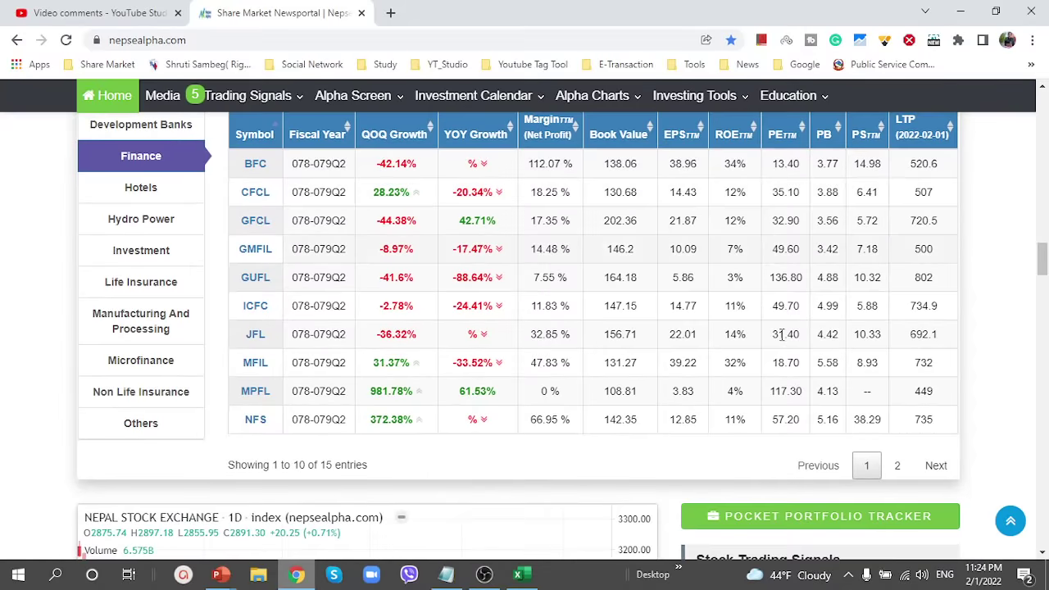
Step: Review the first page of Finance companies in the scoreboard and open page 2 of the list
scroll(781, 334, up, 1)
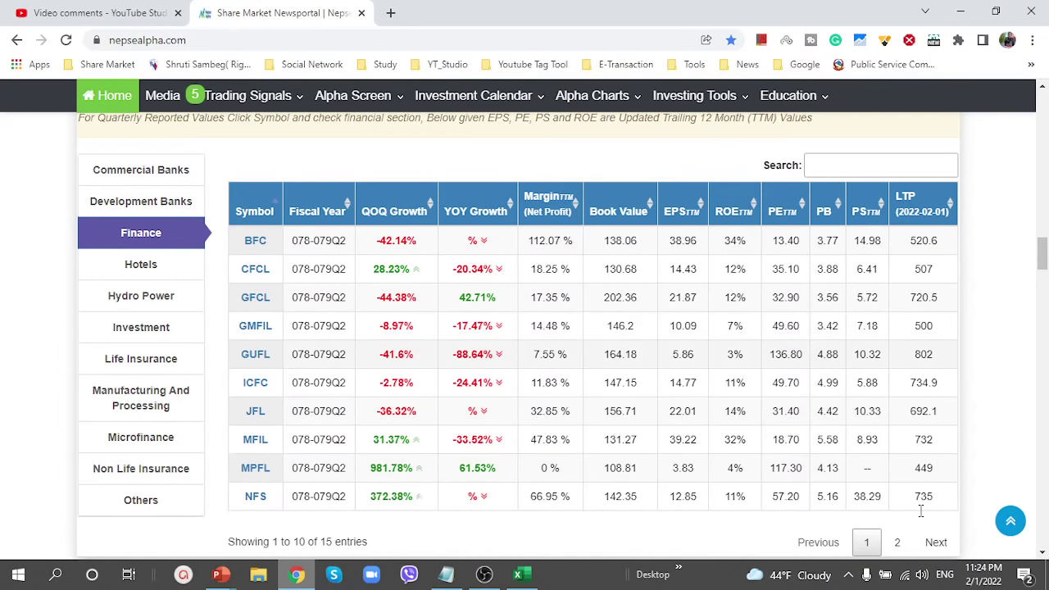
scroll(803, 403, down, 2)
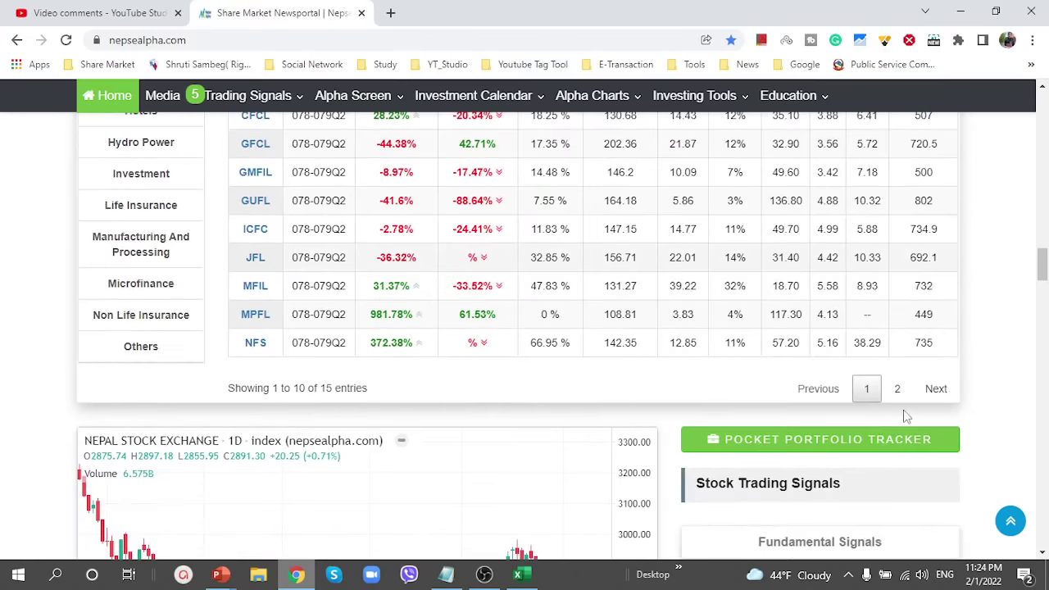
click(896, 389)
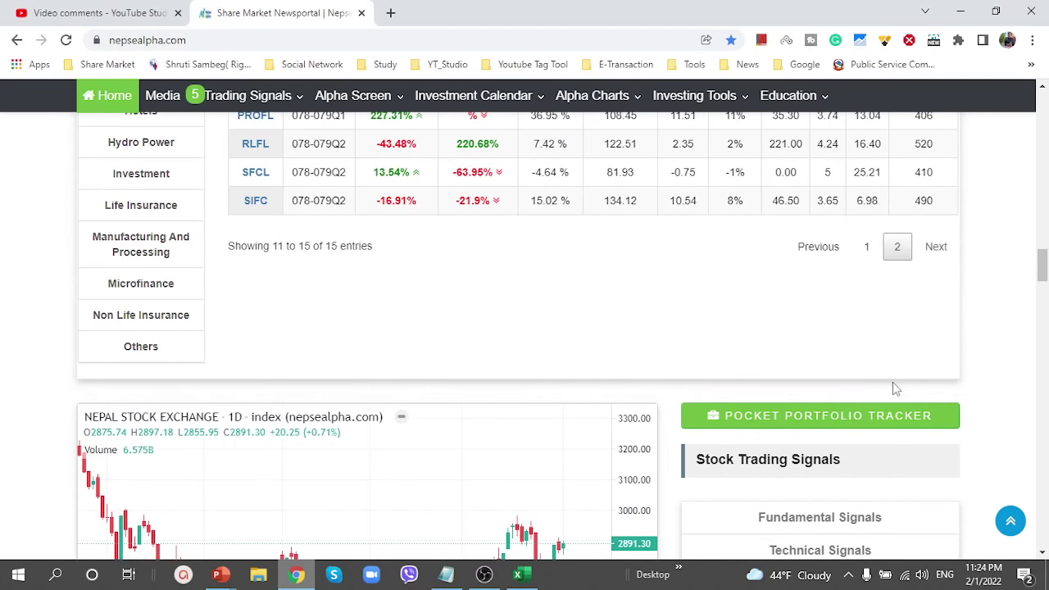
scroll(708, 353, up, 3)
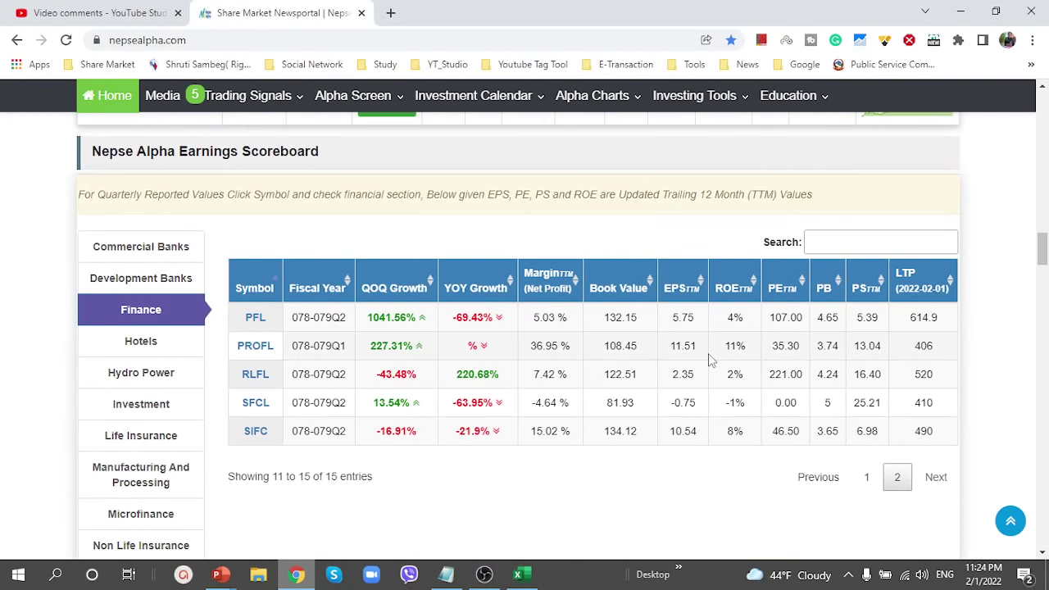